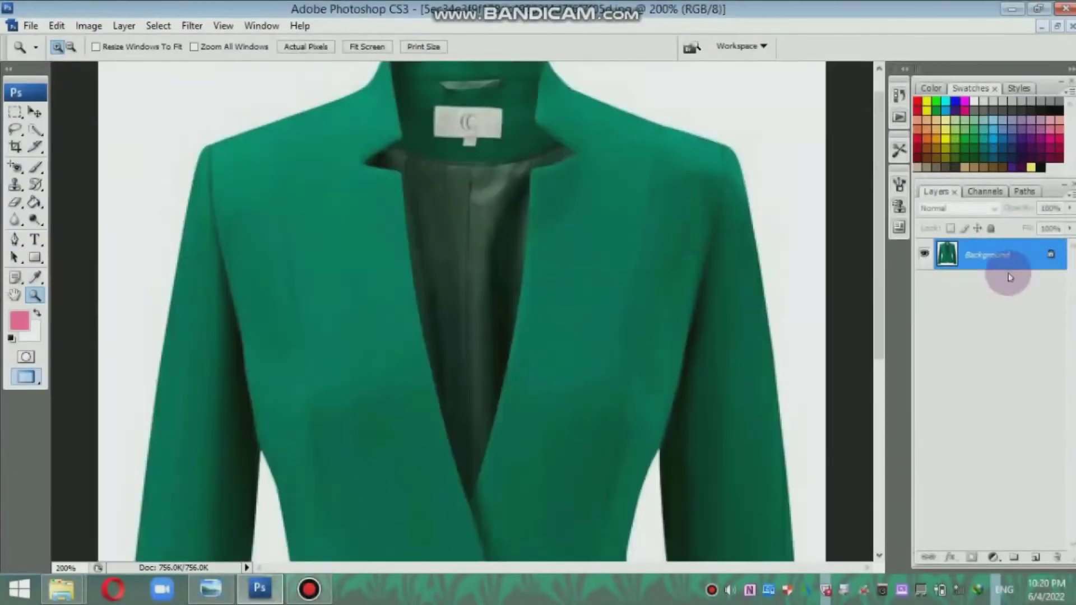
- Trace the green jacket's outline with a Pen path
scroll(462, 312, up, 1)
key(p)
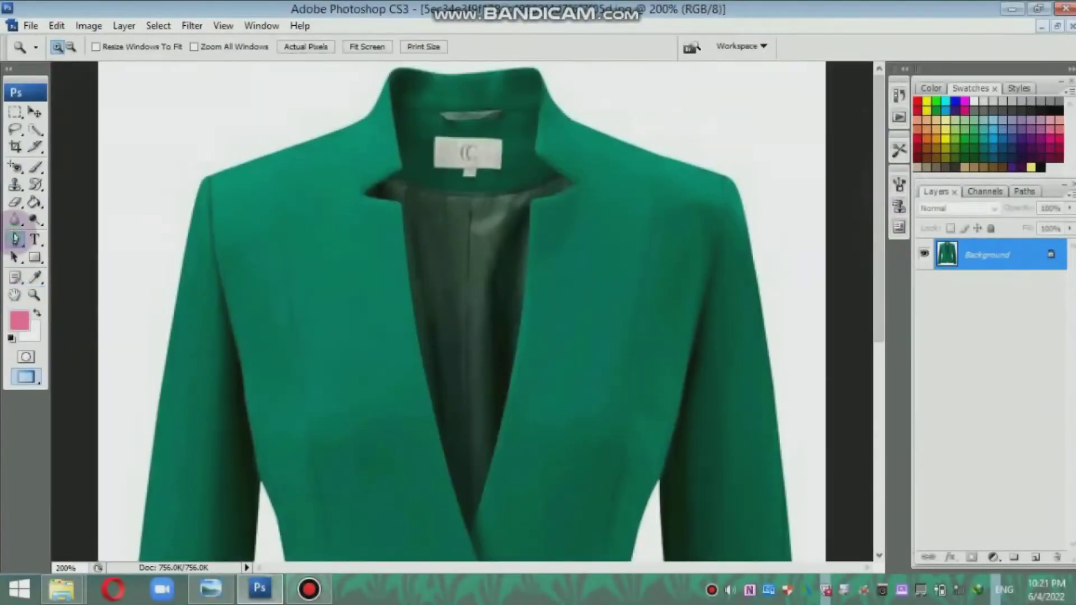
click(205, 183)
click(180, 270)
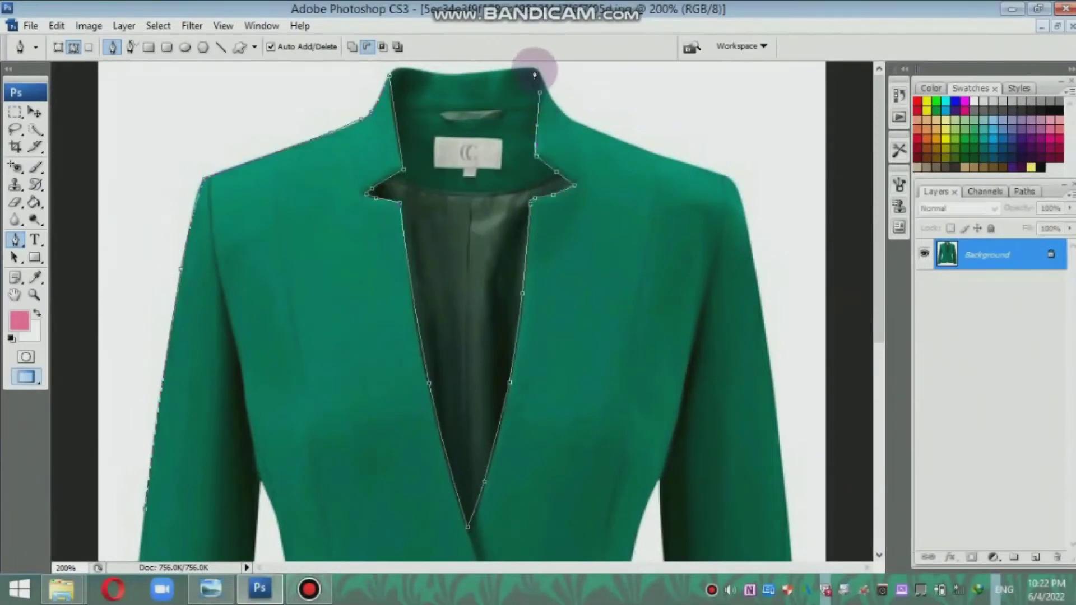
click(654, 154)
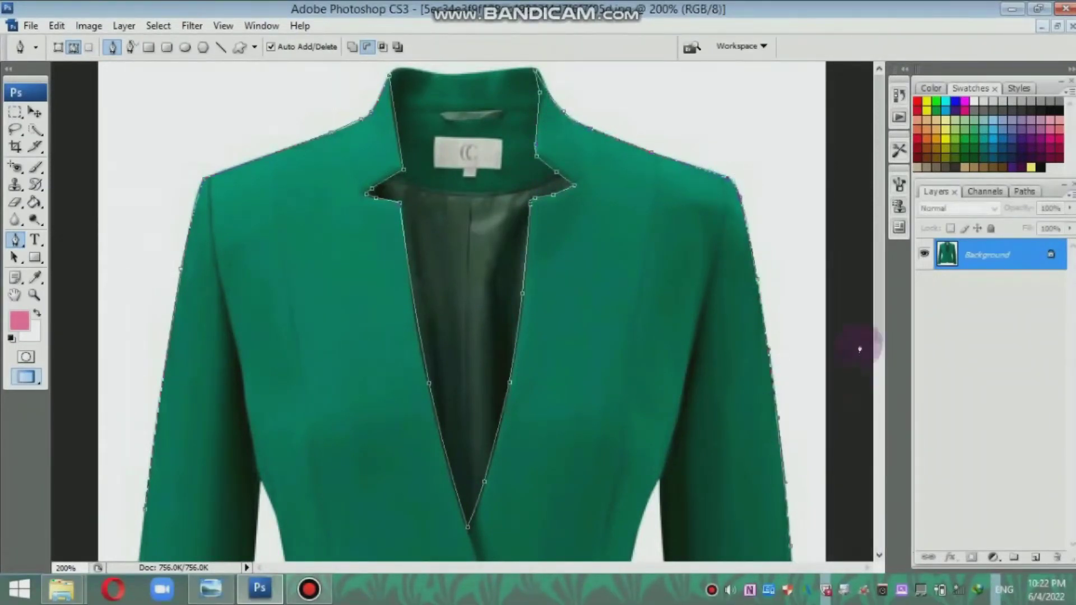
scroll(859, 349, down, 5)
- Turn the jacket path into a selection, copy it to its own layer and hide the background
right_click(260, 284)
click(303, 346)
click(622, 171)
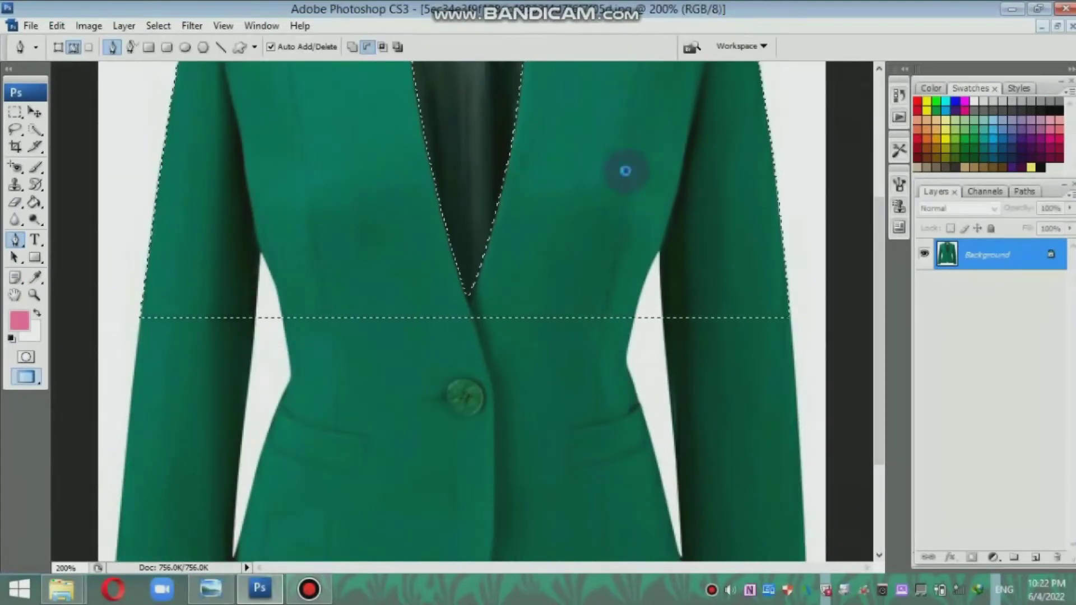
key(ctrl+j)
click(925, 283)
- Pick a tool from the toolbox flyout and start a path on the floral blouse photo
right_click(15, 203)
click(73, 228)
drag(879, 287, 882, 163)
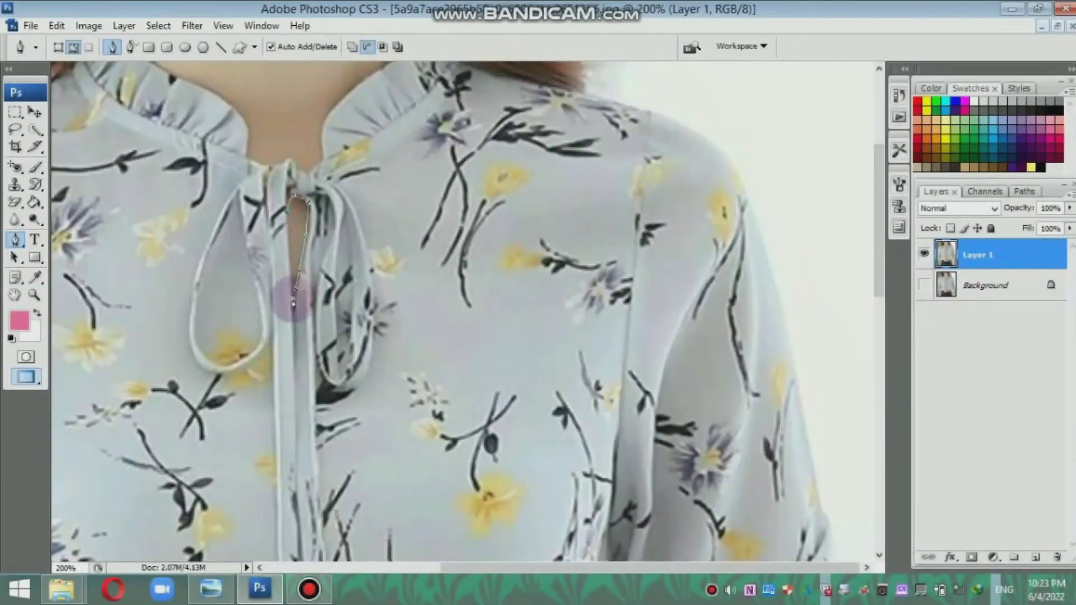
- Convert the bow-gap path to a selection and delete that strip
right_click(293, 301)
click(360, 325)
click(627, 147)
key(Delete)
scroll(315, 293, up, 2)
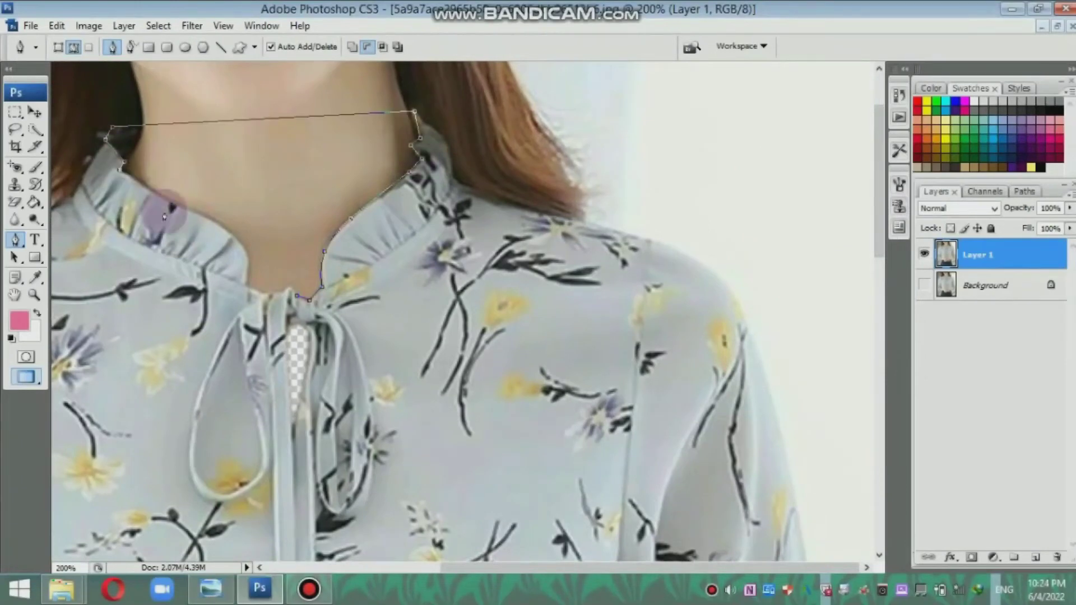
- Trace along the collar edge and delete the woman's neck area
drag(246, 256, 249, 298)
key(ctrl+Return)
key(Delete)
double_click(34, 294)
key(m)
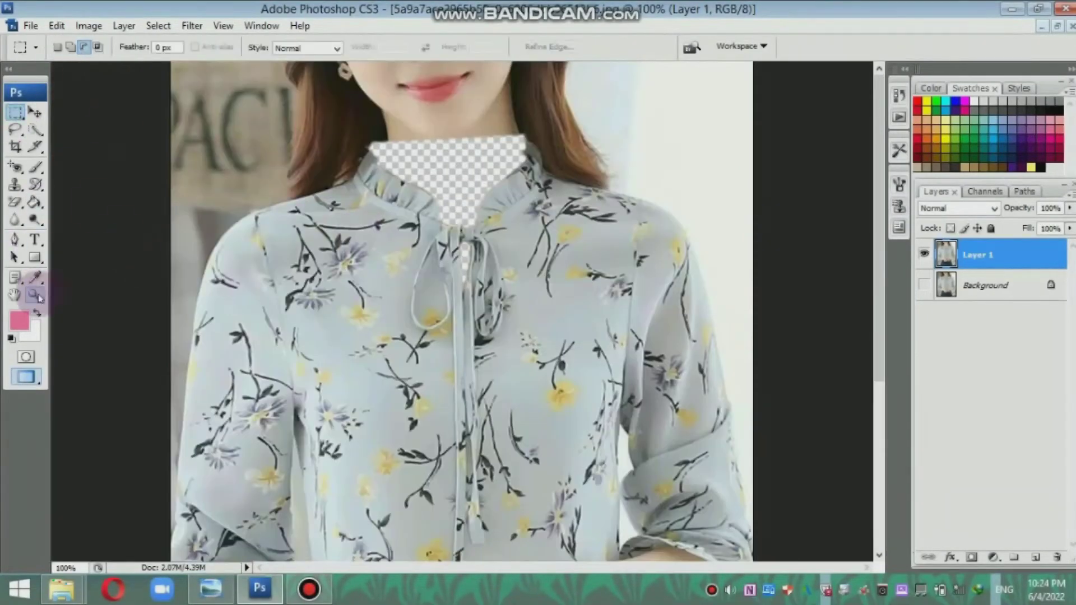
- Outline the blouse's collar area and copy the blouse top onto a new layer
click(15, 240)
key(ctrl+plus)
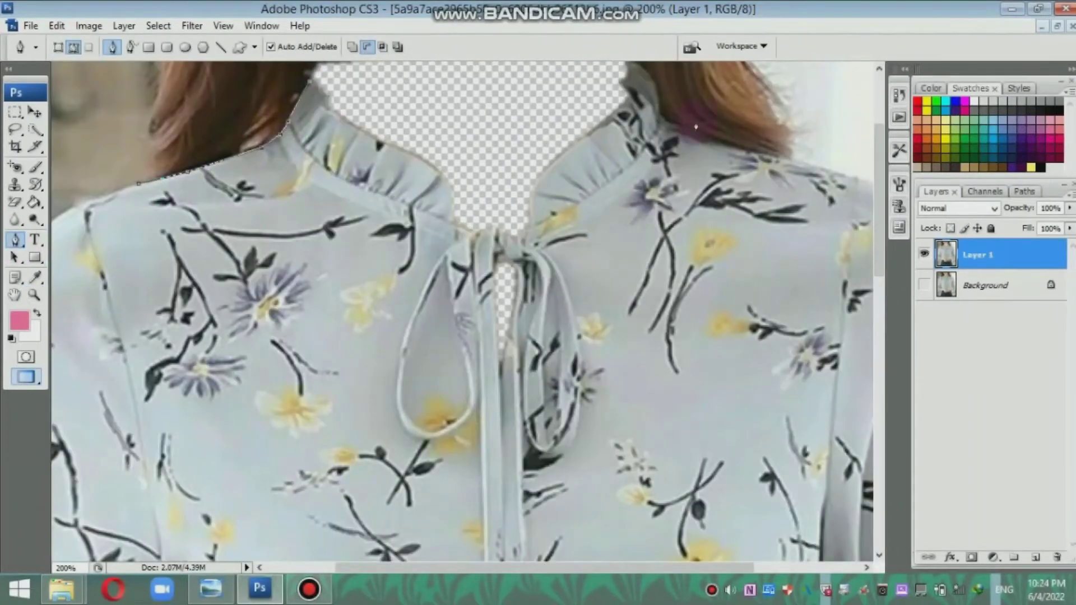
scroll(860, 223, right, 3)
right_click(252, 196)
click(526, 264)
key(ctrl+minus)
key(ctrl+minus)
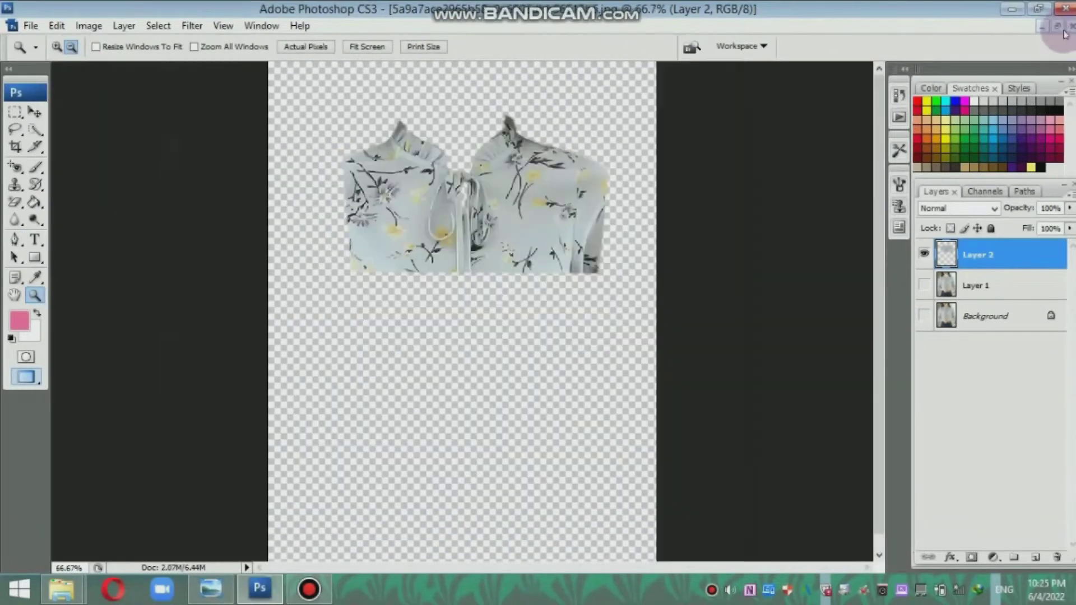
- Bring the green jacket into the blouse document and check it at actual size
drag(752, 305, 285, 260)
click(349, 109)
key(z)
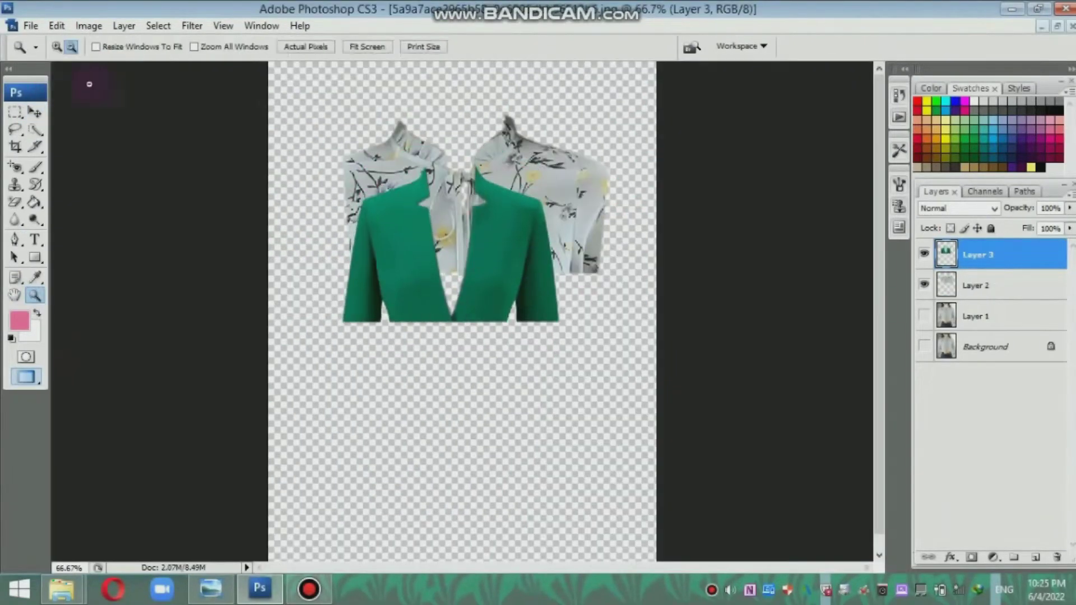
click(460, 252)
alt+click(785, 286)
- Shrink the blouse to about 79% under the jacket collar and erase its left grey collar tip
click(975, 285)
key(v)
key(ctrl+t)
mouse_move(668, 193)
mouse_down()
mouse_move(624, 228)
mouse_move(584, 233)
mouse_up()
drag(560, 312, 553, 276)
key(Return)
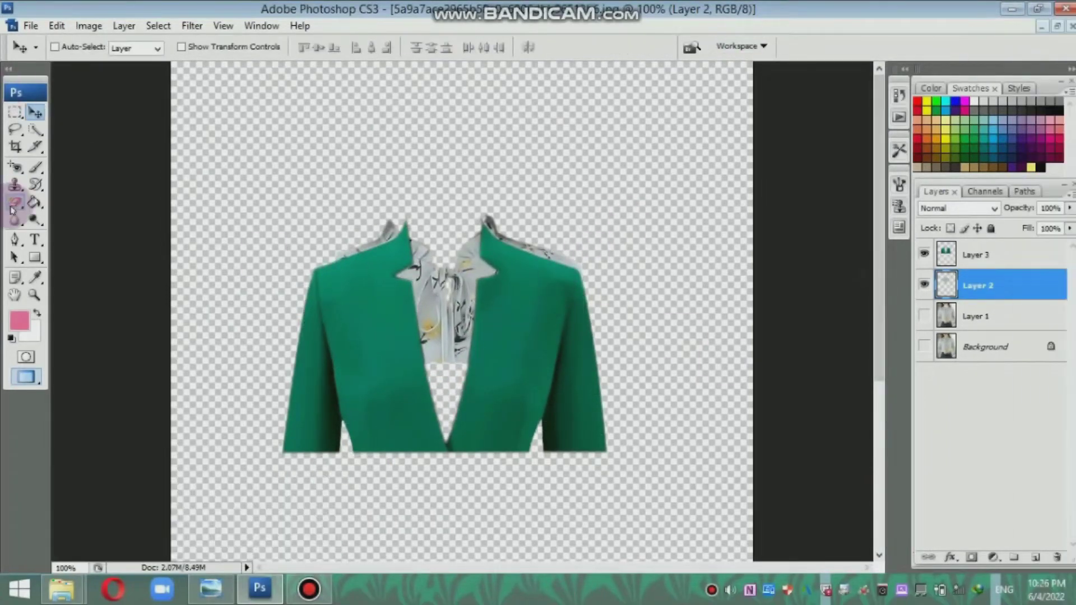
click(15, 202)
drag(386, 227, 407, 235)
- Merge the blouse into the jacket layer and delete the jacket's lower part
shift+click(1022, 263)
key(ctrl+e)
key(m)
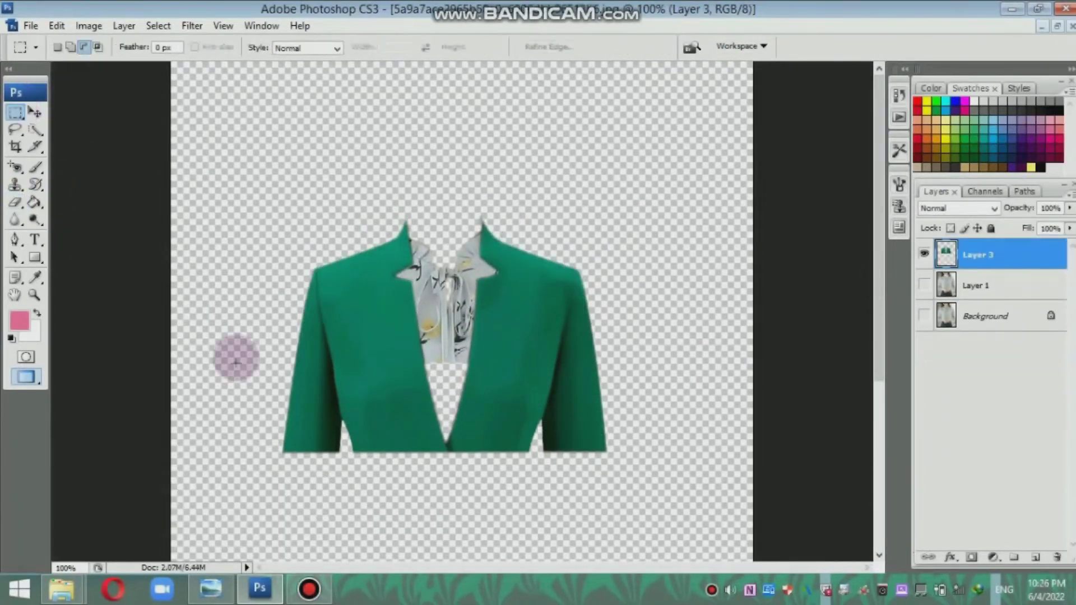
drag(245, 348, 632, 489)
key(Delete)
key(ctrl+d)
- Draw a white rectangle shape behind the outfit layer
key(alt+bracketleft)
key(t)
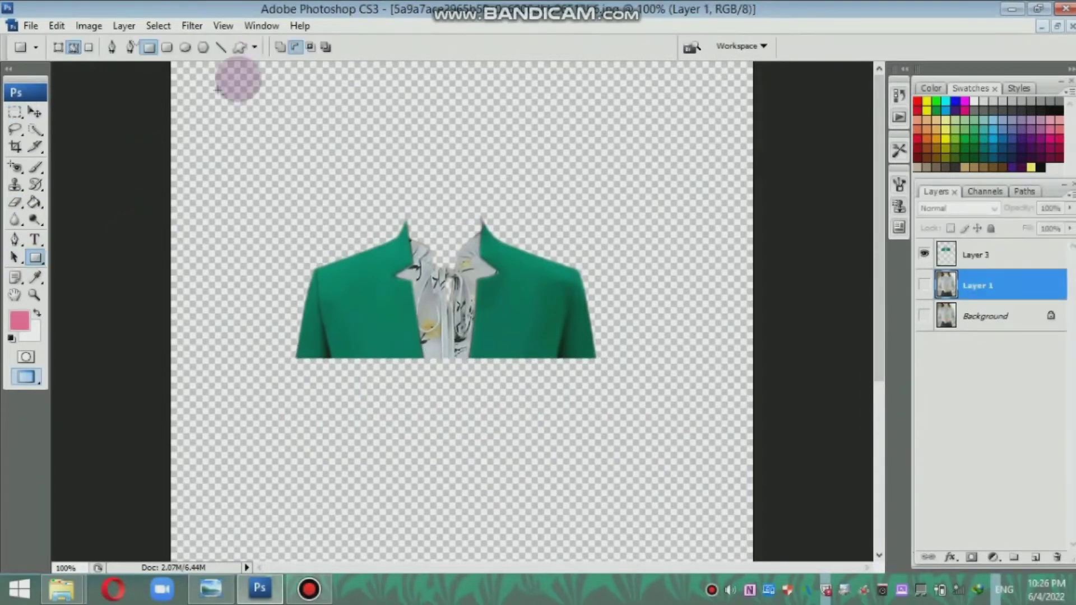
click(441, 47)
click(974, 102)
key(Return)
click(310, 167)
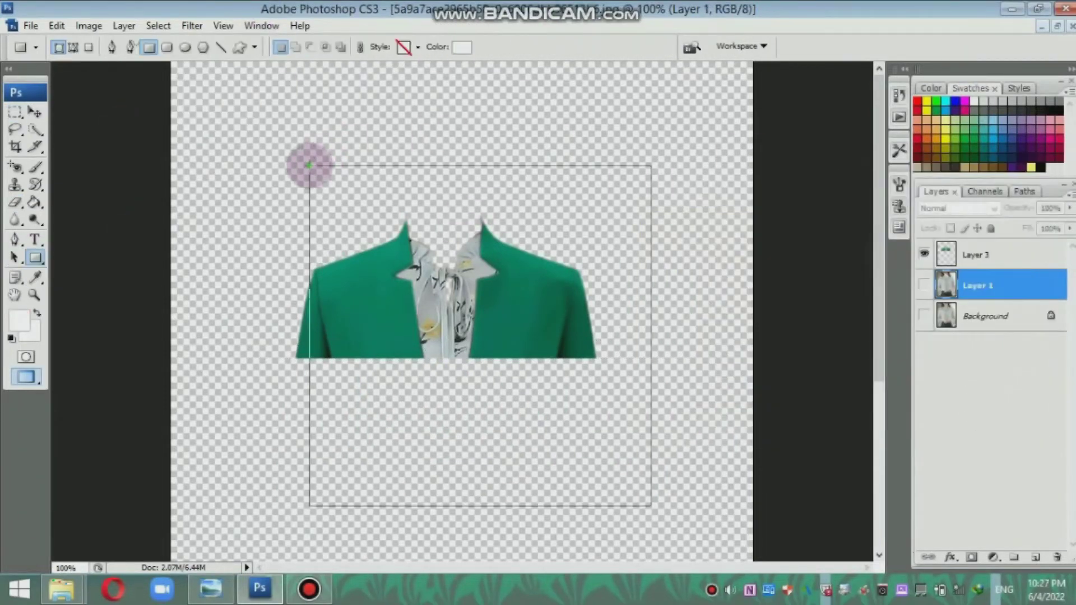
key(alt+bracketright)
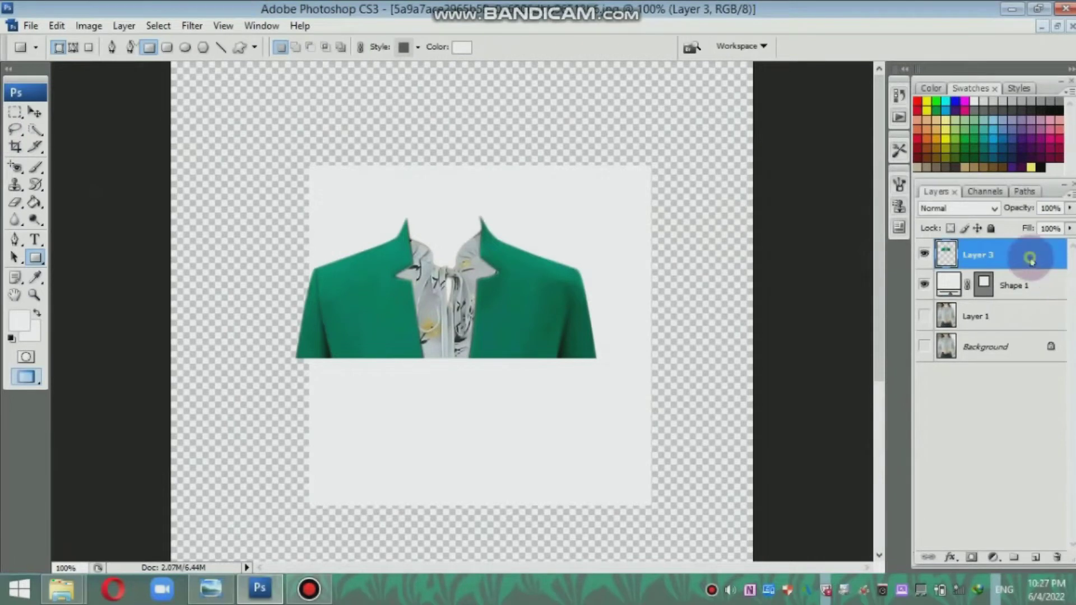
- Move the jacket down inside the rectangle and enlarge it to about 120%
click(34, 112)
drag(469, 314, 485, 397)
key(ctrl+t)
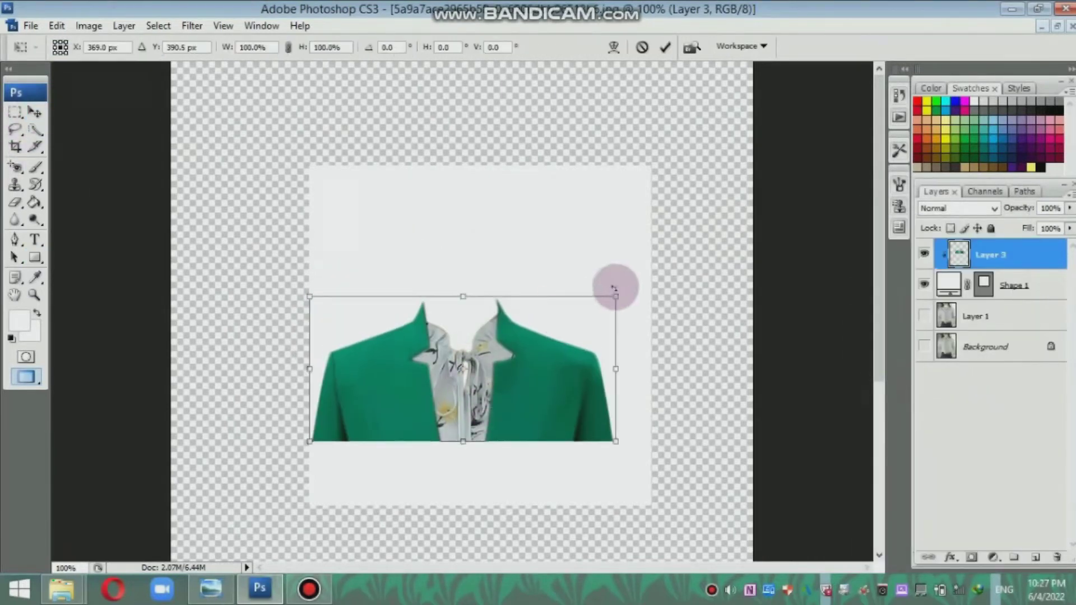
drag(614, 288, 668, 352)
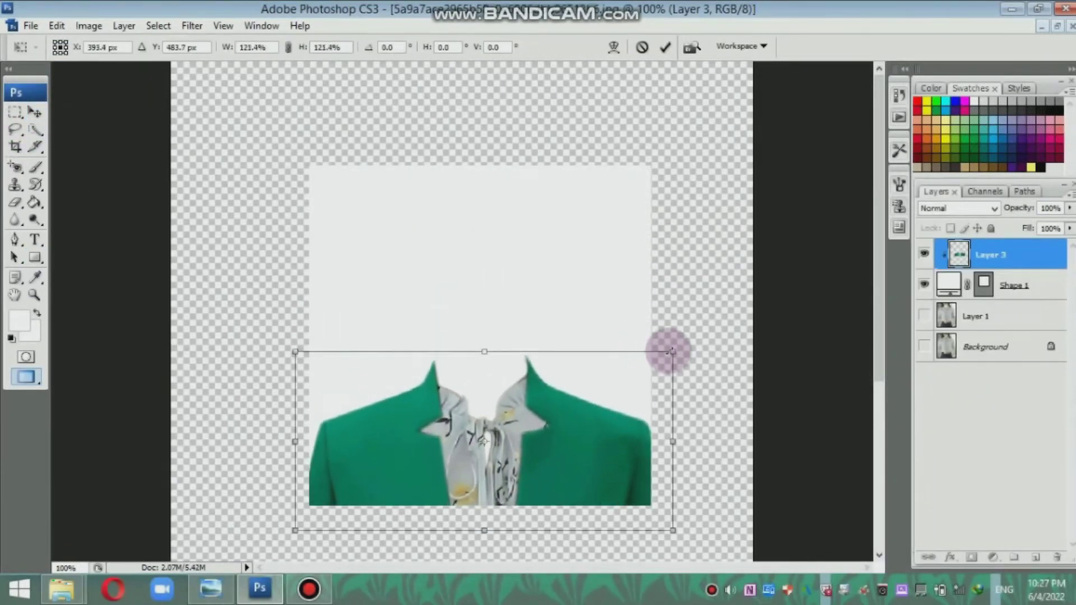
key(Return)
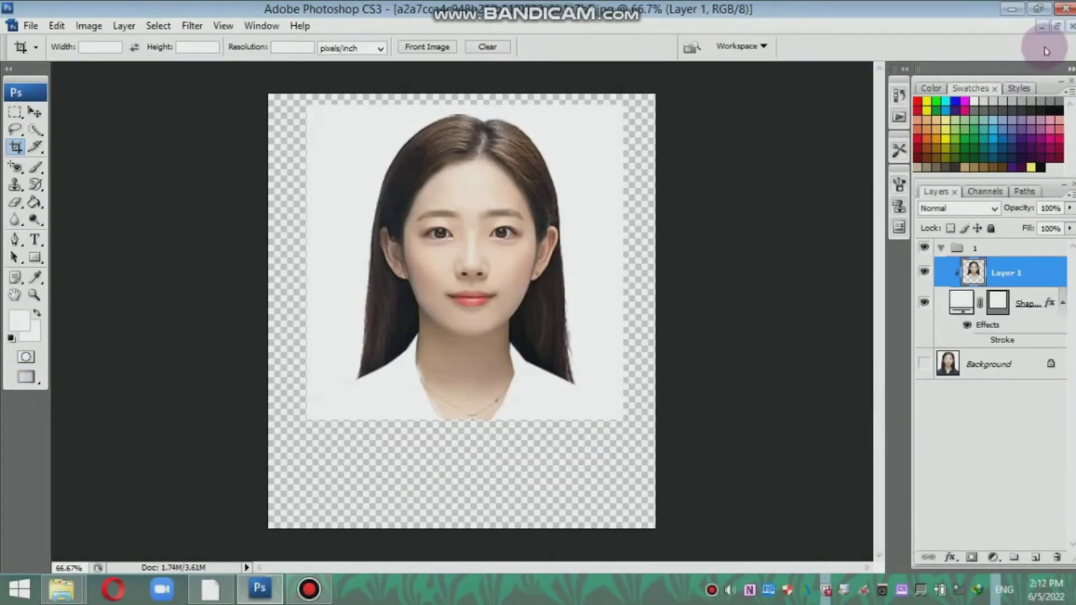
- Drag the green jacket from the outfit template onto the portrait photo
click(1058, 27)
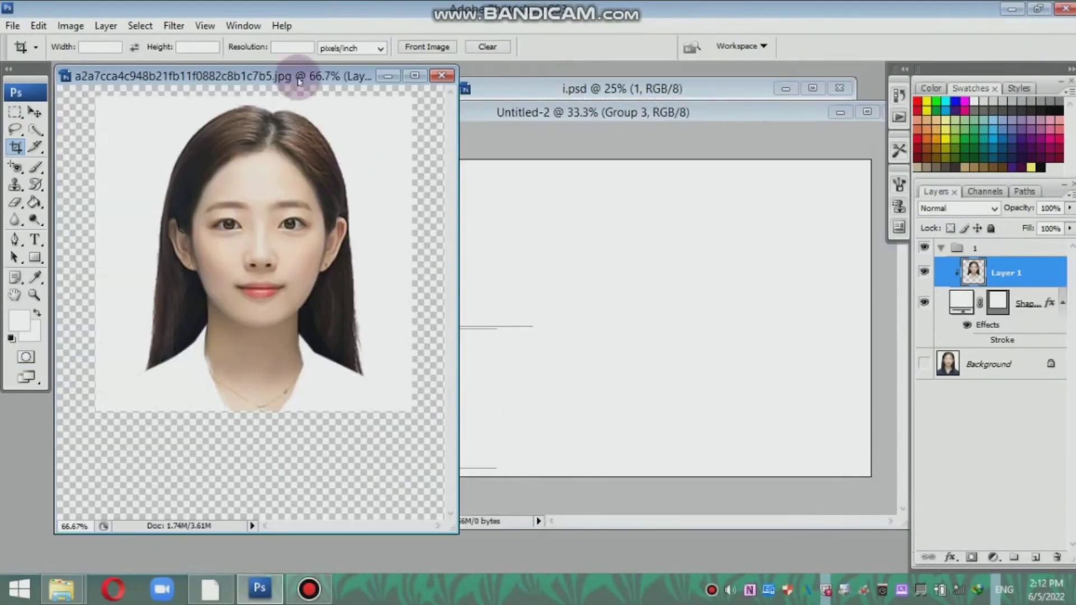
mouse_move(296, 68)
mouse_down()
mouse_move(397, 72)
mouse_move(546, 159)
mouse_up()
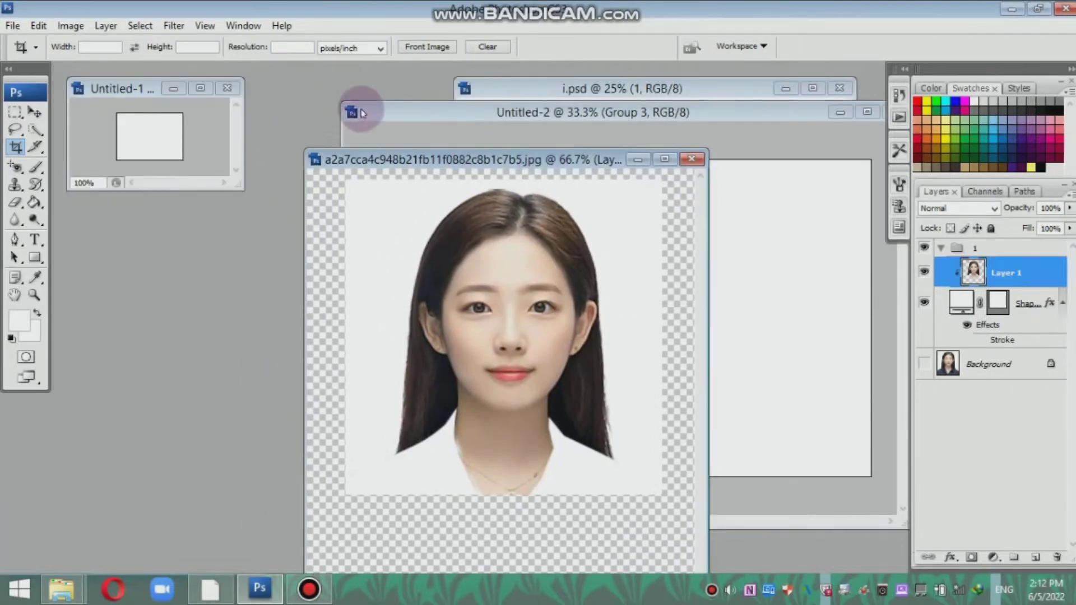
click(701, 97)
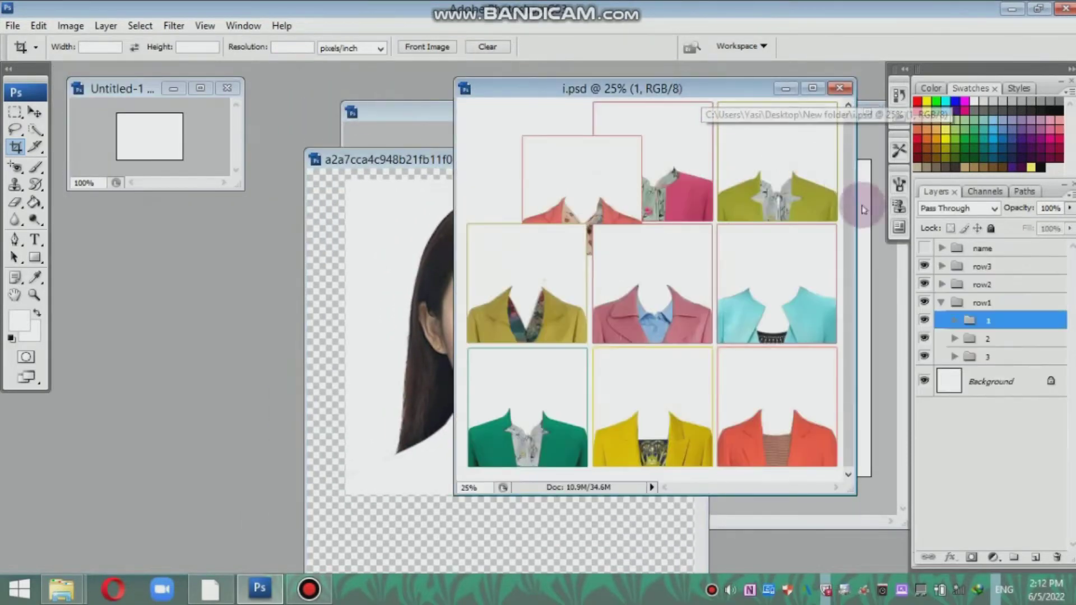
key(v)
mouse_move(644, 221)
mouse_down()
mouse_move(560, 427)
mouse_move(441, 433)
mouse_up()
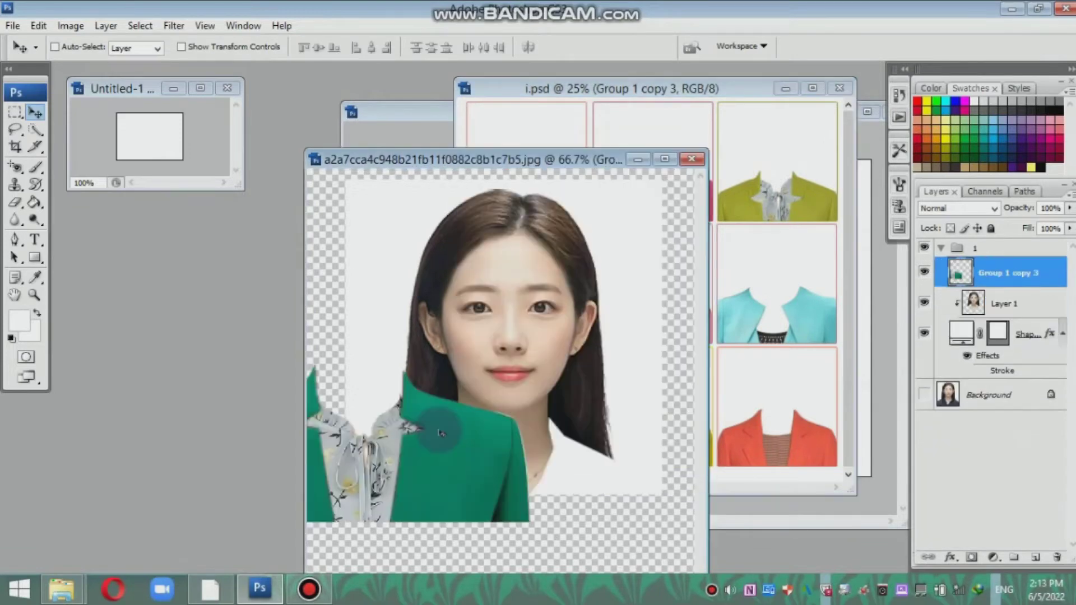
drag(511, 437, 516, 432)
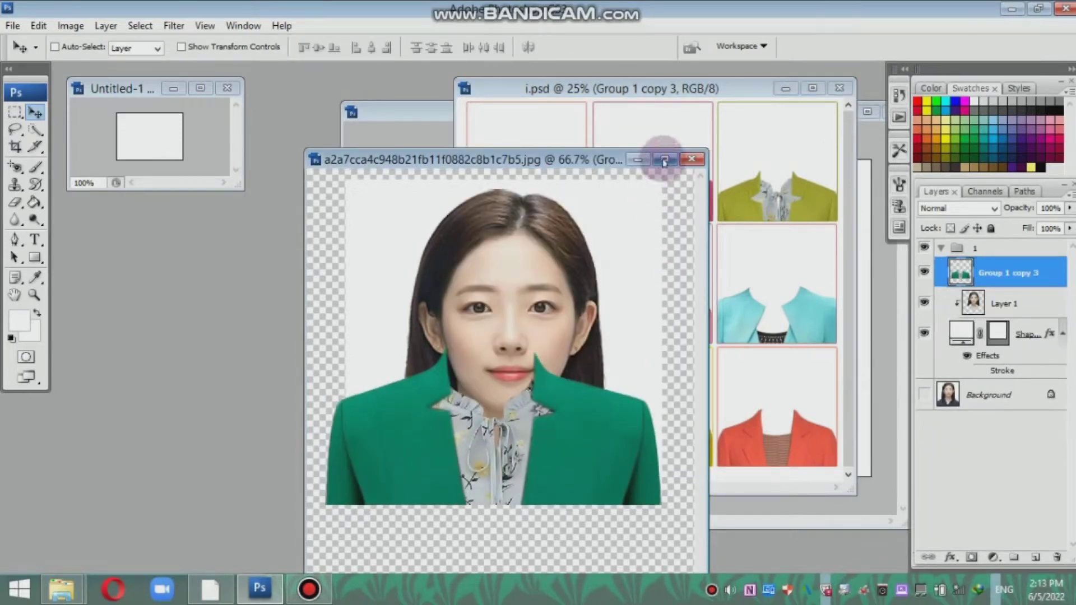
- Position the jacket over her shoulders as a clipping mask, then select the portrait group
click(665, 161)
drag(549, 380, 540, 443)
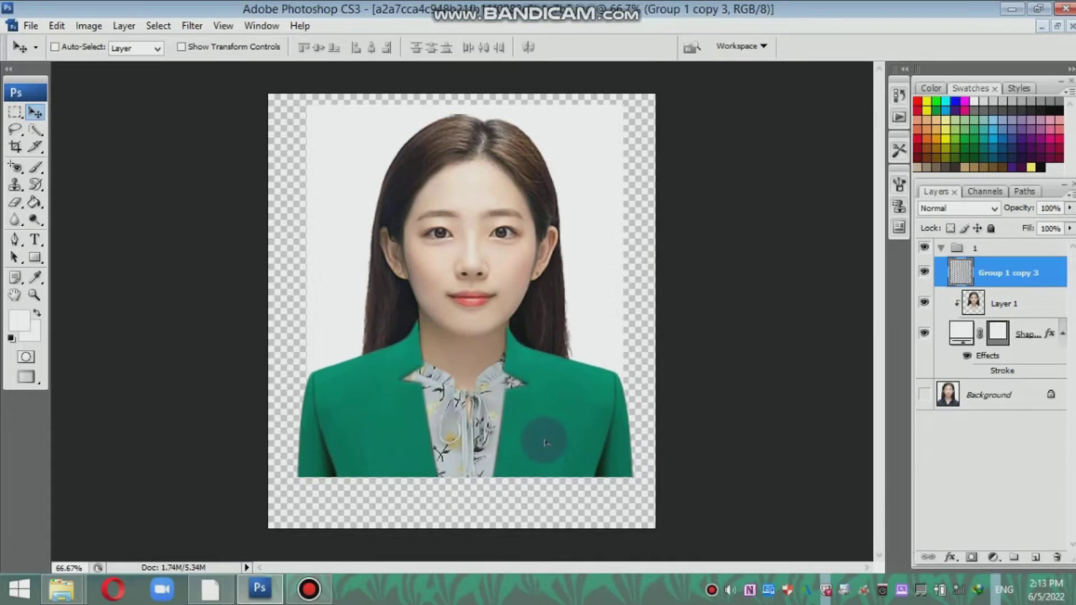
right_click(975, 281)
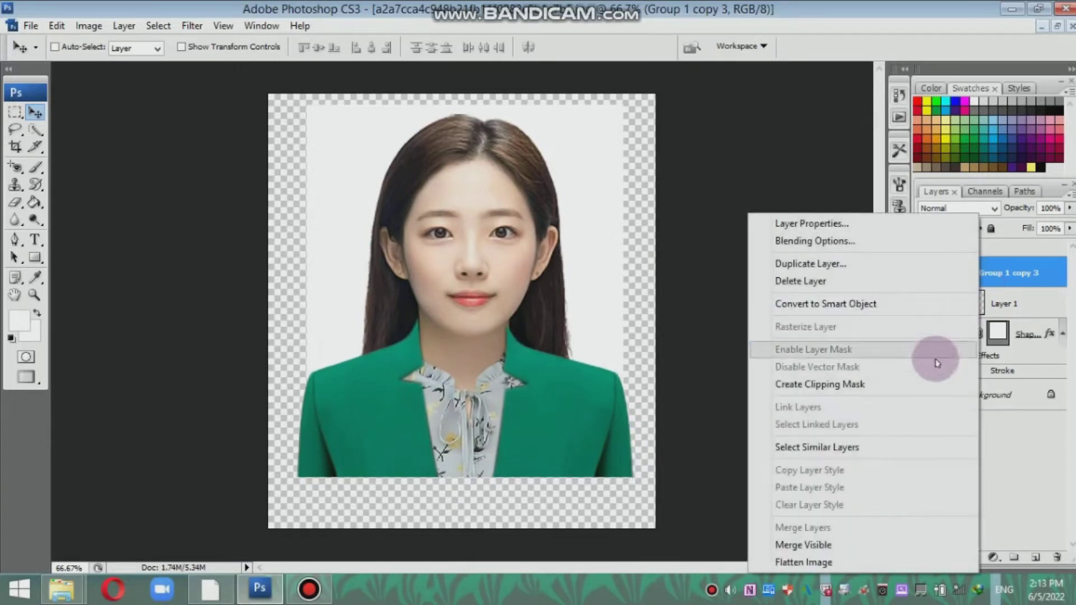
click(923, 388)
drag(604, 414, 601, 404)
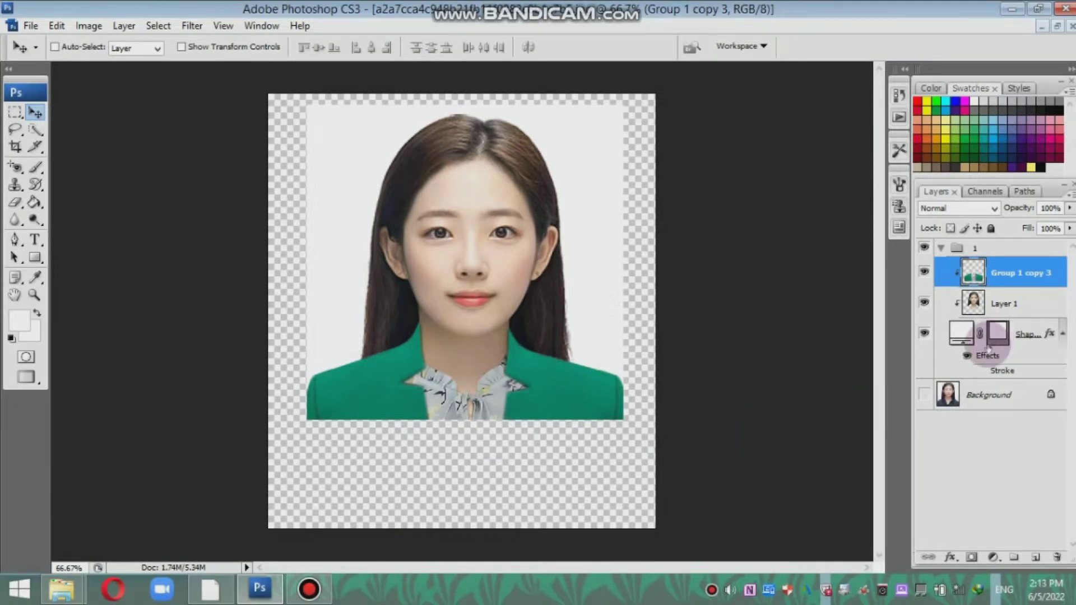
click(938, 249)
click(948, 249)
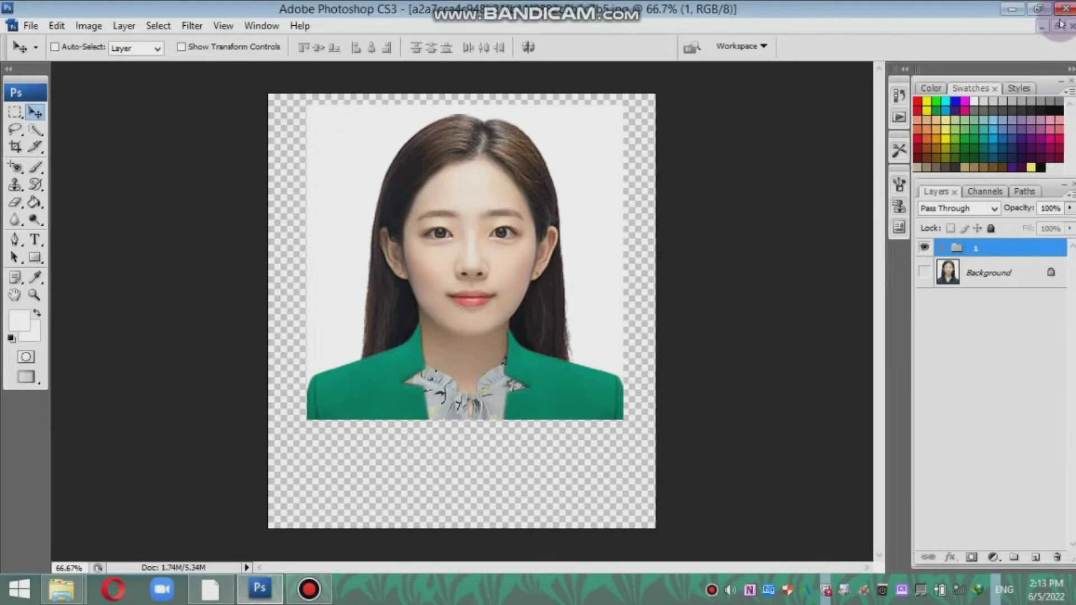
- Copy the portrait group into the print sheet's top-left corner
click(1058, 25)
drag(525, 294, 447, 130)
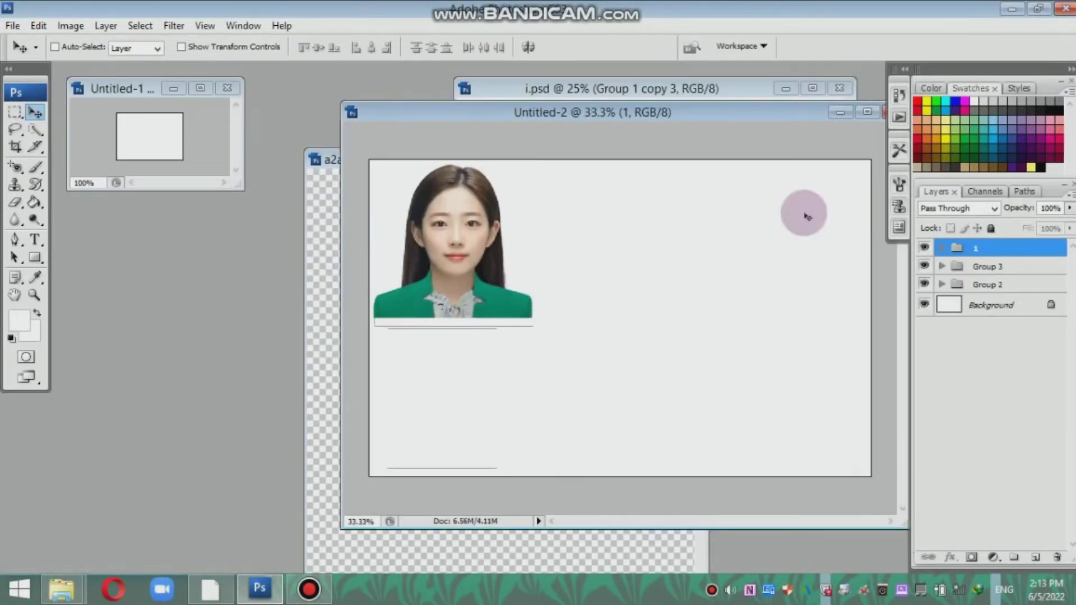
key(f)
drag(378, 259, 371, 267)
- Give the frame shape's Stroke effect a new colour, then zoom the sheet to 50%
click(992, 253)
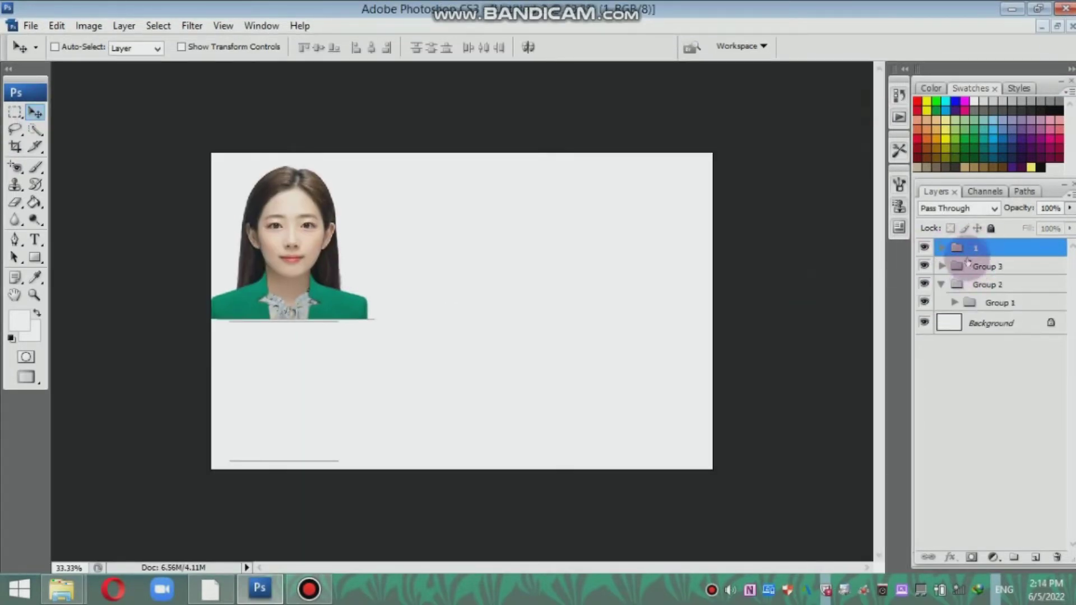
click(942, 248)
click(1003, 339)
double_click(1003, 340)
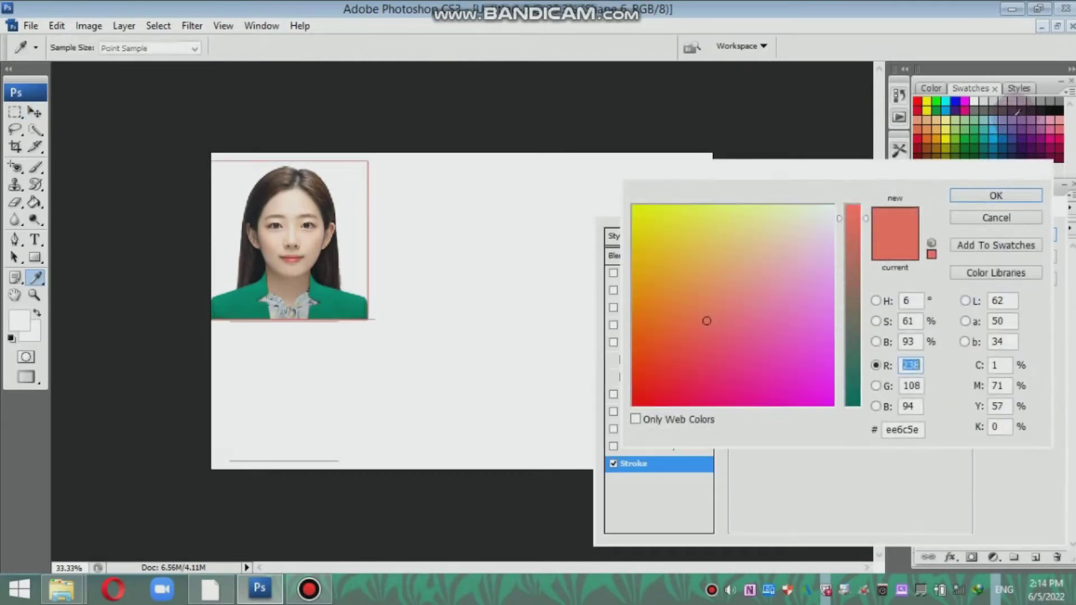
click(846, 335)
key(Return)
click(1022, 235)
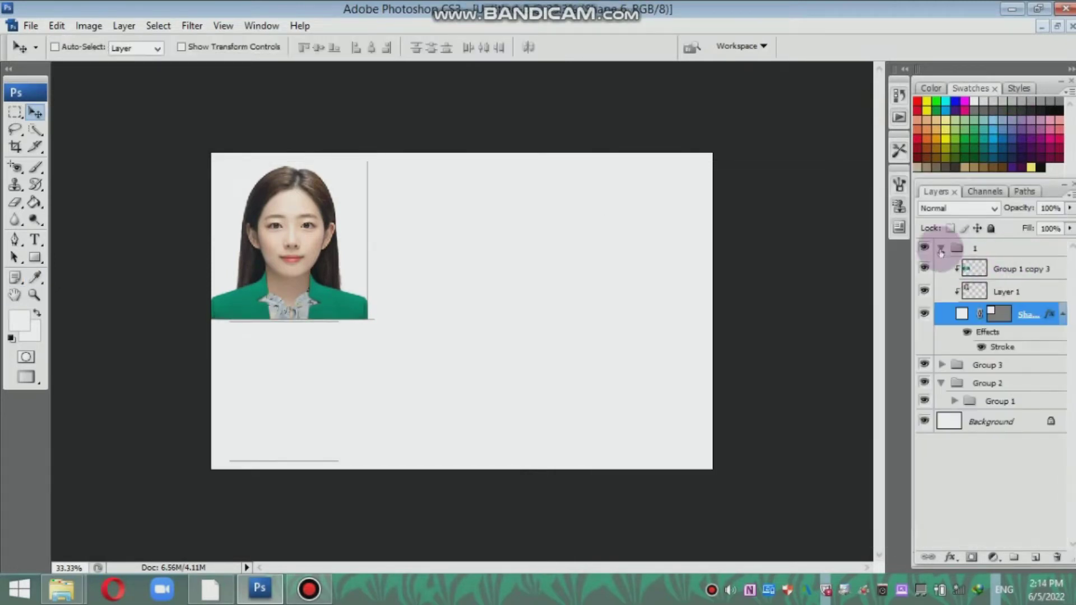
click(942, 248)
click(34, 297)
click(269, 173)
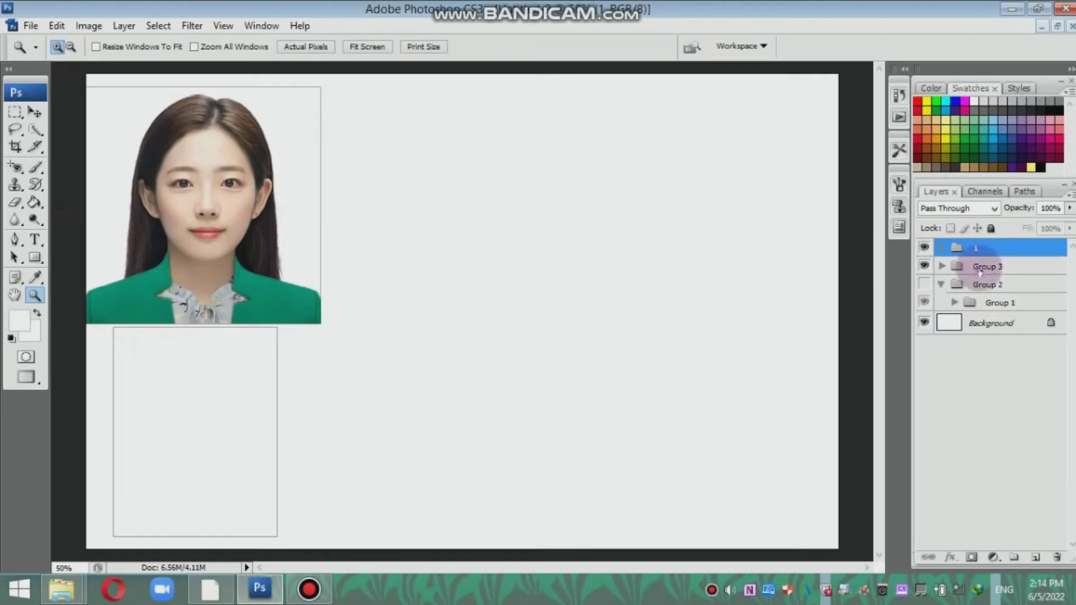
- Merge group 1 into one layer and place a duplicate beside the original photo
key(v)
drag(206, 170, 216, 164)
right_click(975, 249)
click(986, 464)
click(374, 228)
key(ctrl+j)
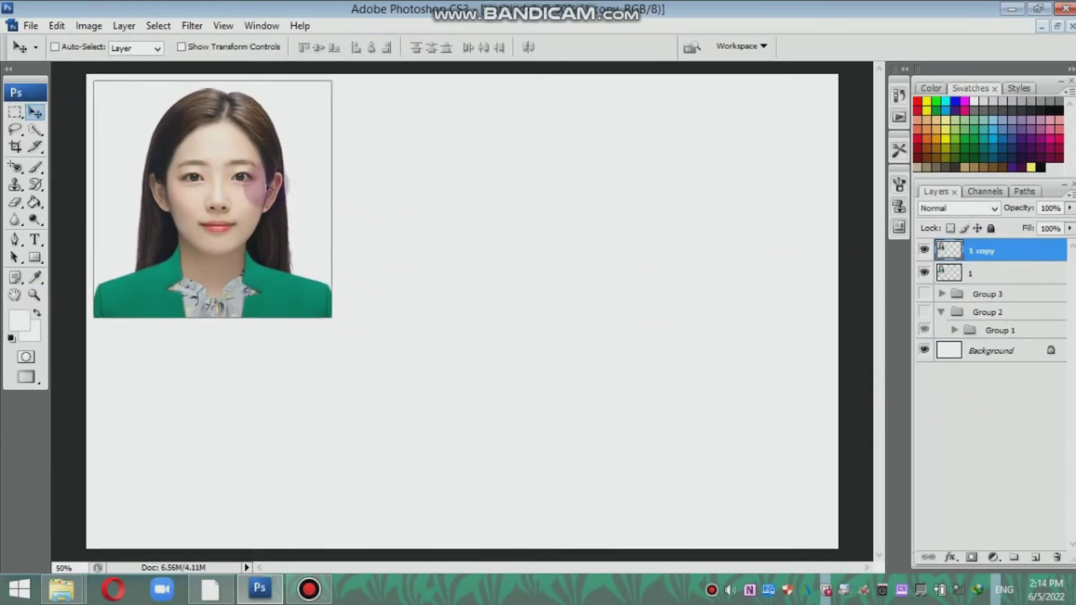
drag(274, 274, 496, 193)
- Group the two photos, duplicate the pair and shrink it to about half size
shift+click(1020, 273)
key(ctrl+g)
key(ctrl+j)
key(ctrl+t)
drag(467, 426, 467, 227)
mouse_move(566, 137)
mouse_down()
mouse_move(343, 264)
mouse_move(335, 258)
mouse_up()
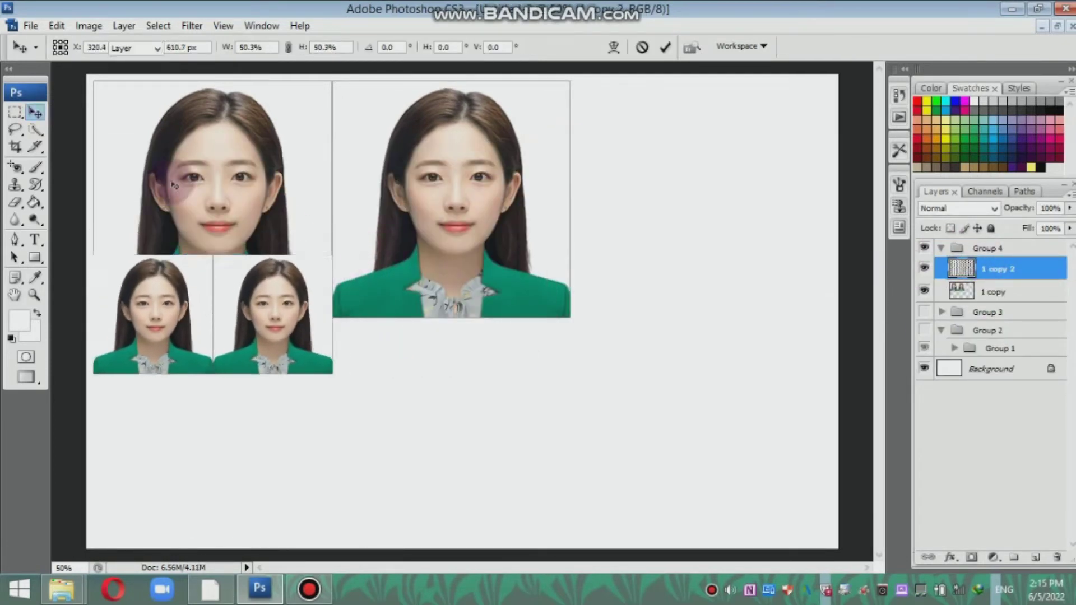
key(Return)
- Arrange the small pairs into a 2×2 grid, group it as Group 5 and move it right
drag(215, 338, 215, 164)
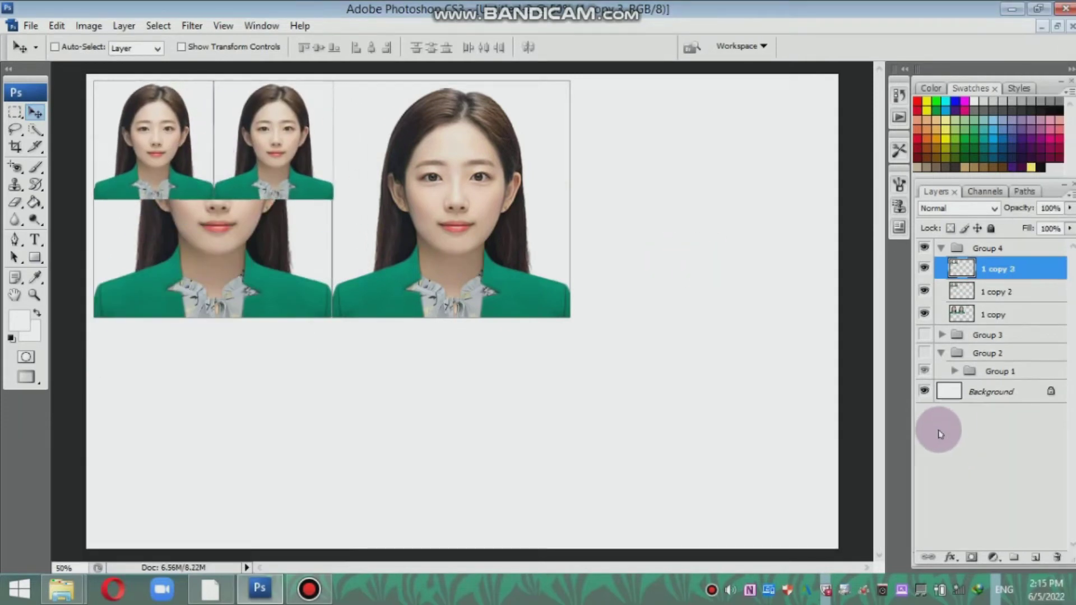
drag(288, 144, 286, 264)
shift+click(997, 292)
key(ctrl+g)
drag(248, 205, 724, 198)
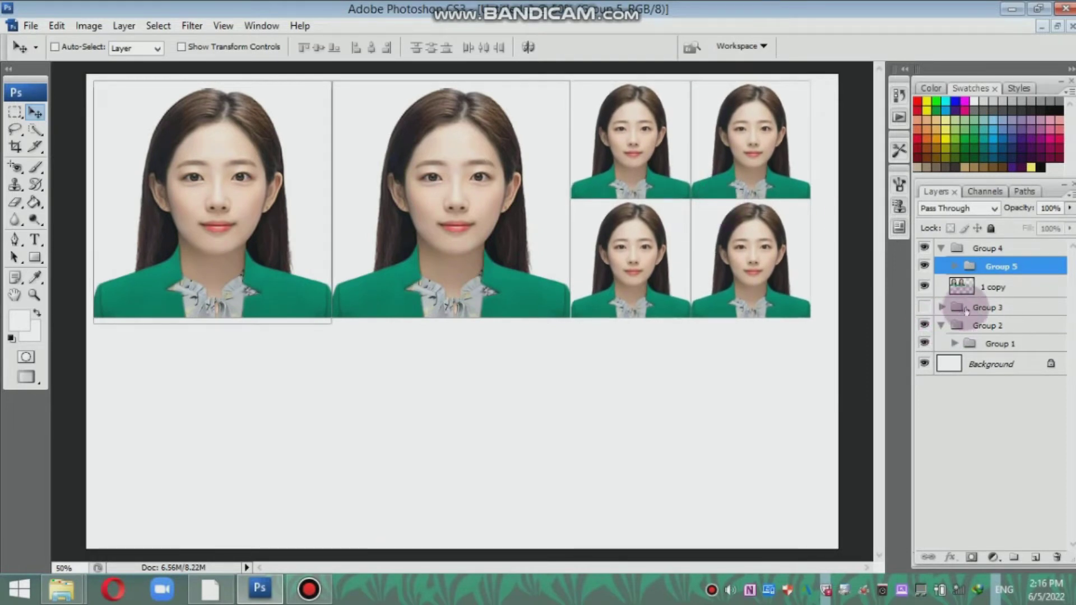
- Duplicate the large photo, copy a selected area to a new layer and hide layer 1 copy 4
click(992, 287)
alt+drag(714, 271, 715, 272)
key(m)
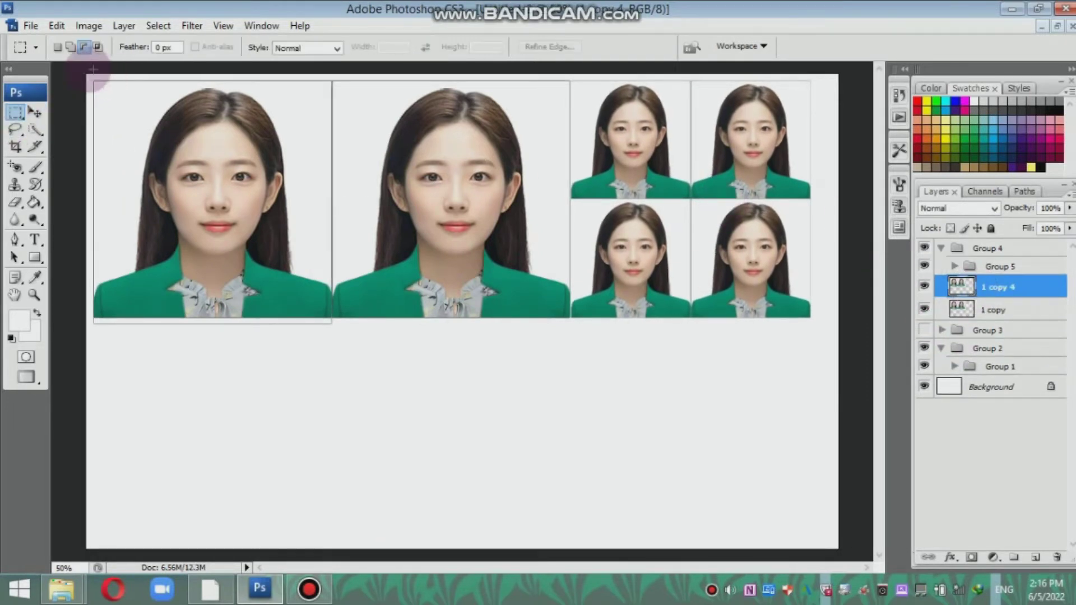
key(ctrl+j)
click(924, 308)
- Clip the photo copy into Group 3's bottom-left frame and scale it to fit
drag(992, 287, 986, 355)
click(924, 353)
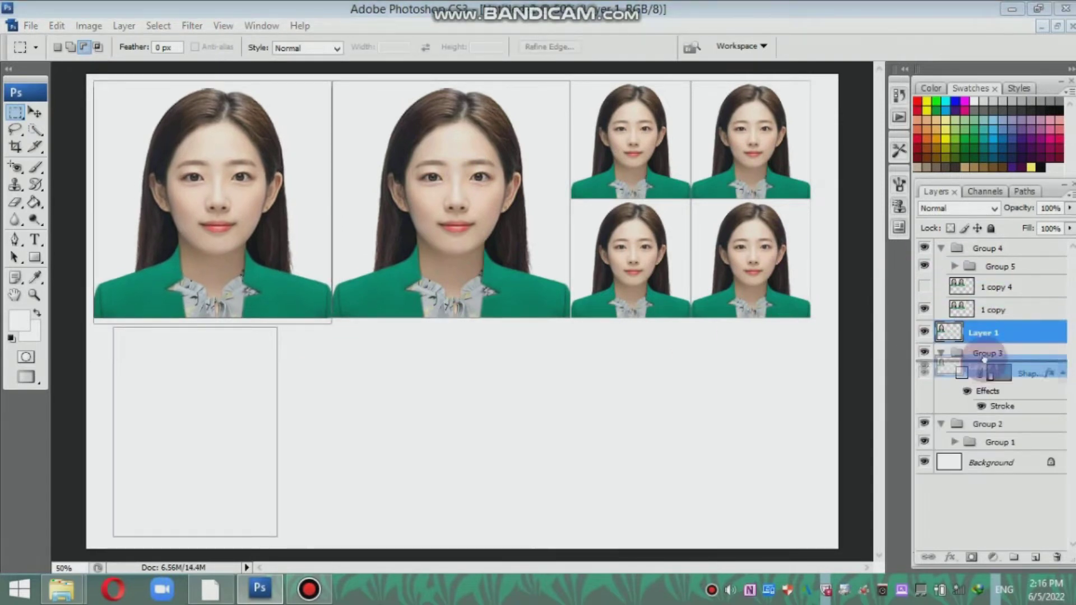
key(v)
drag(213, 199, 196, 434)
right_click(1070, 380)
click(796, 375)
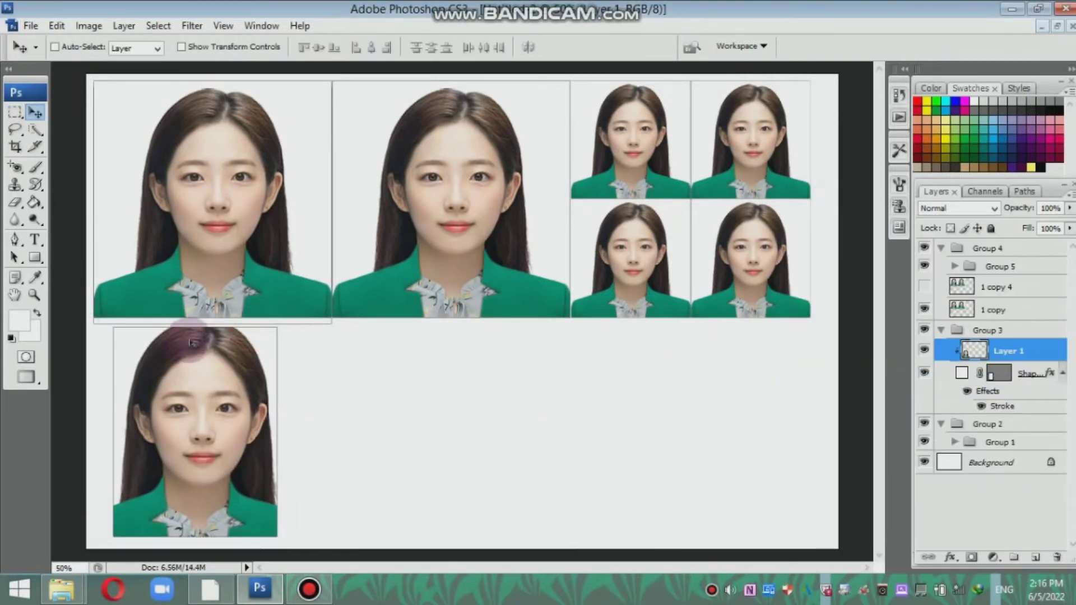
click(926, 424)
key(ctrl+t)
drag(330, 301, 300, 356)
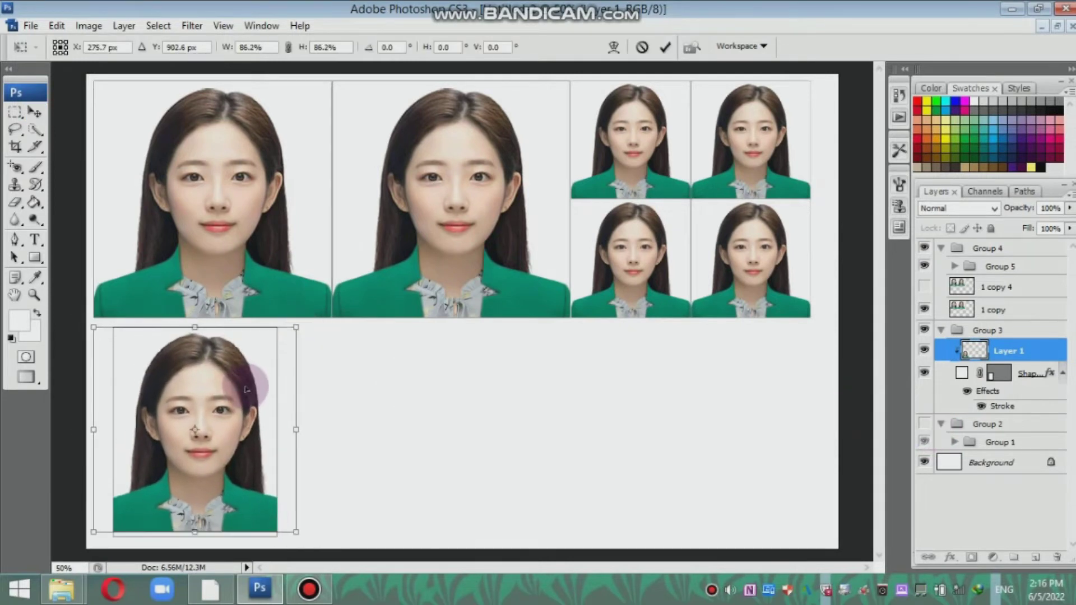
key(Return)
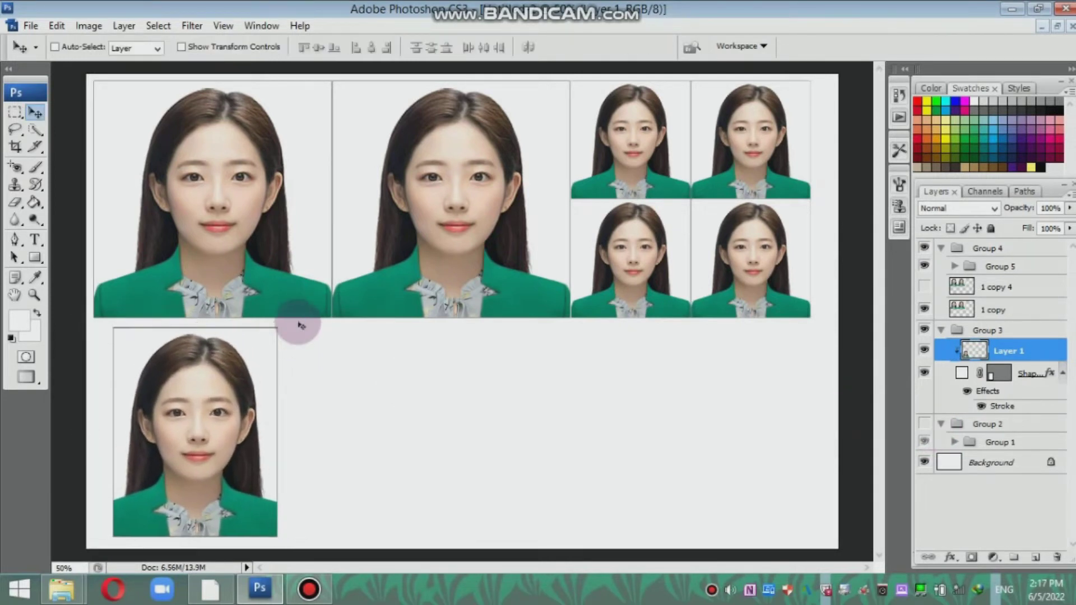
- Merge Group 3 and duplicate the framed photo to fill the bottom row with four
right_click(971, 336)
click(891, 570)
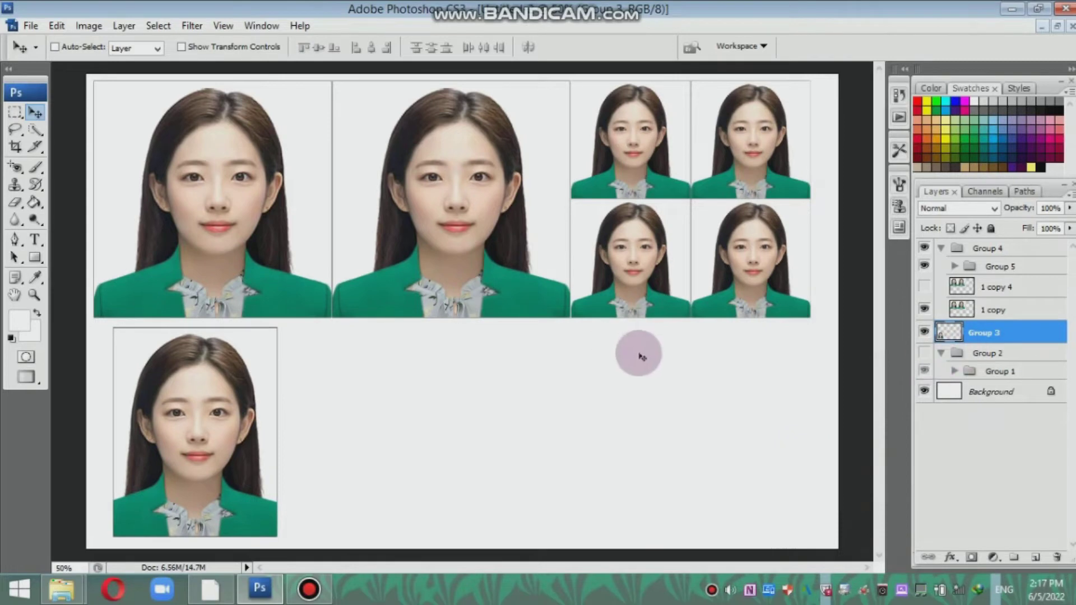
drag(197, 384, 356, 431)
shift+click(980, 356)
key(ctrl+e)
drag(291, 402, 637, 407)
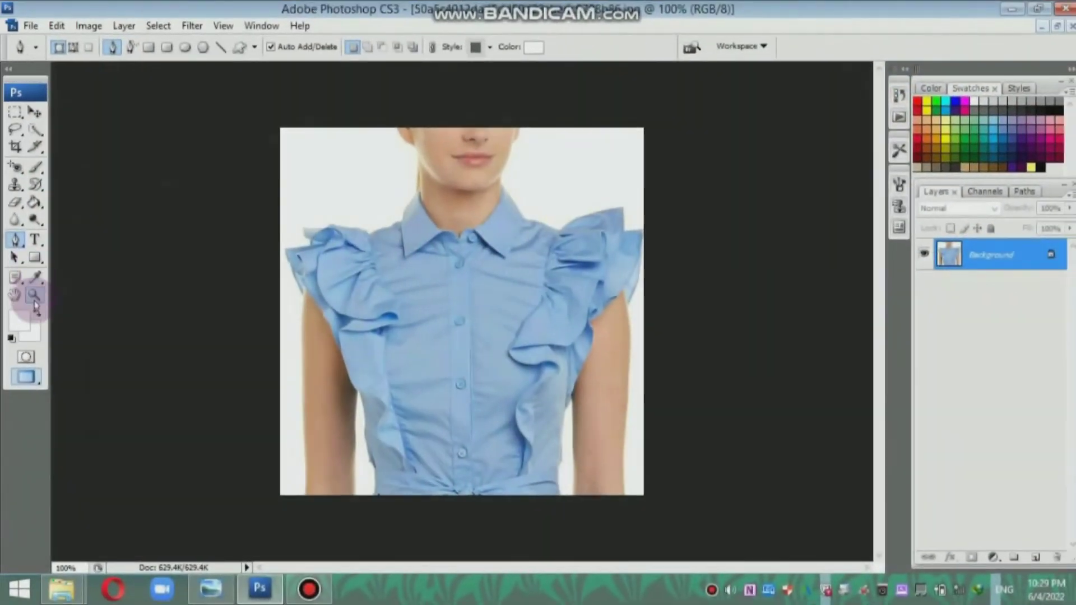
- Zoom in on the blue shirt's collar, ready to trace its neckline with the Pen tool
click(35, 295)
click(510, 167)
key(p)
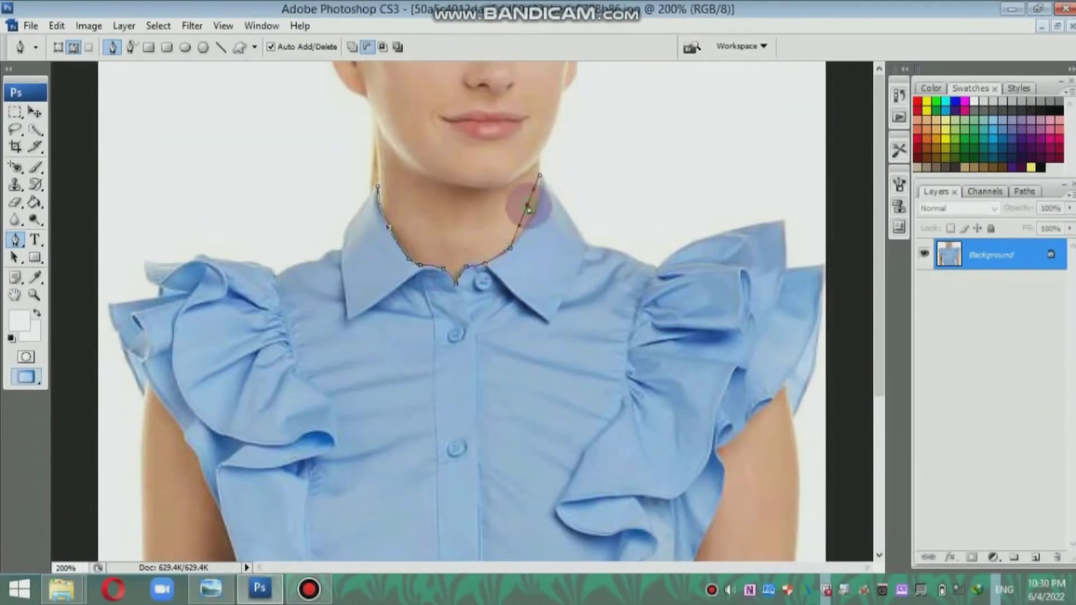
- Close the Pen path around the blue shirt and copy the selection to its own layer, hiding the original
click(586, 242)
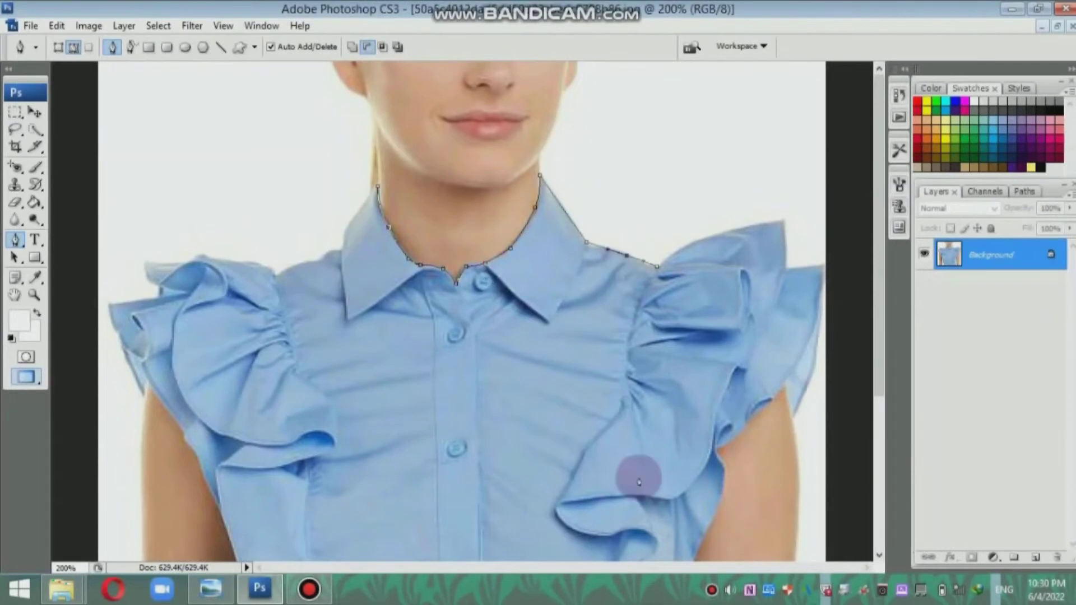
click(593, 532)
click(285, 547)
click(277, 273)
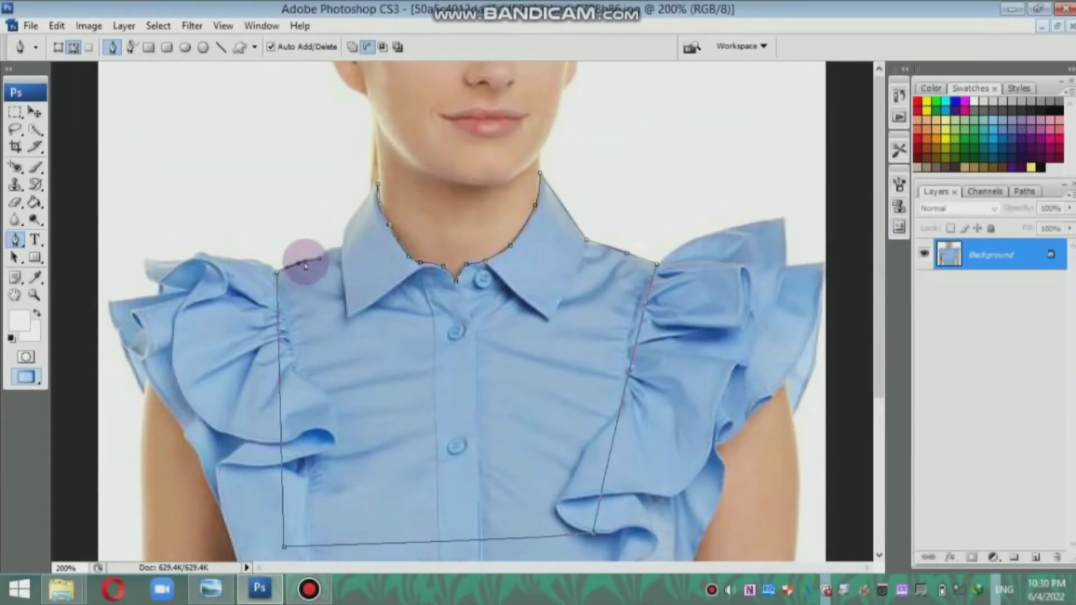
right_click(388, 303)
click(444, 380)
click(641, 163)
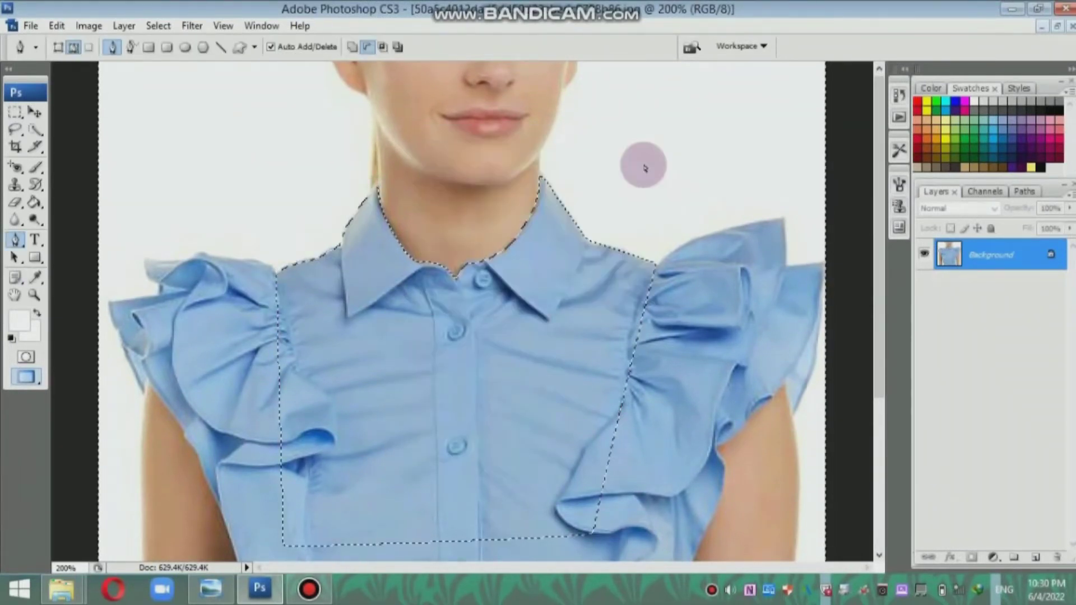
key(ctrl+j)
click(924, 285)
- Magic-erase the white around the pink jacket and drag the jacket into the shirt image
click(1056, 26)
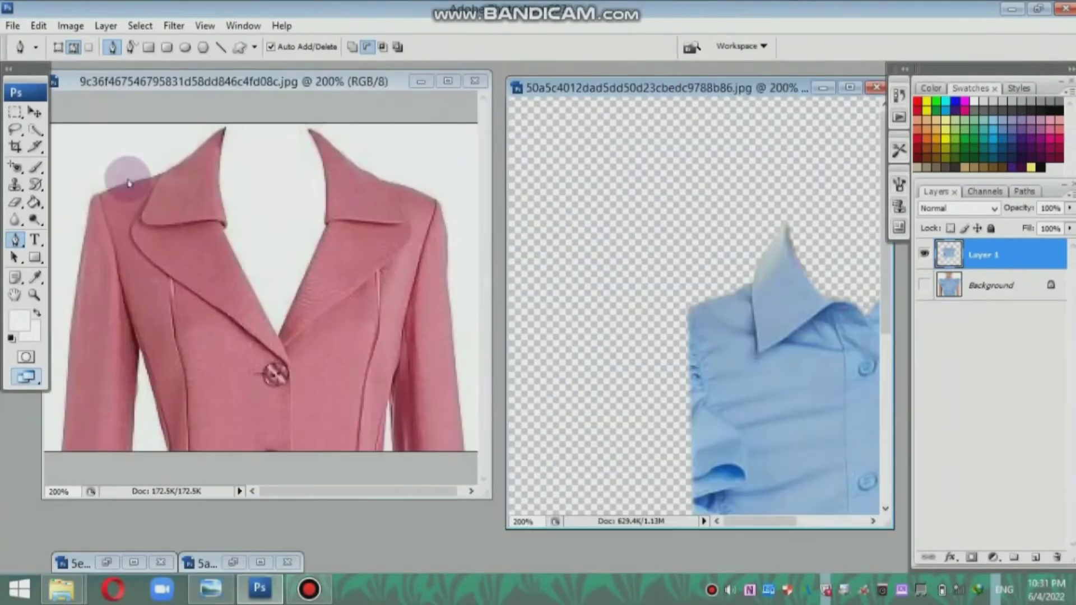
right_click(13, 210)
click(68, 228)
click(296, 185)
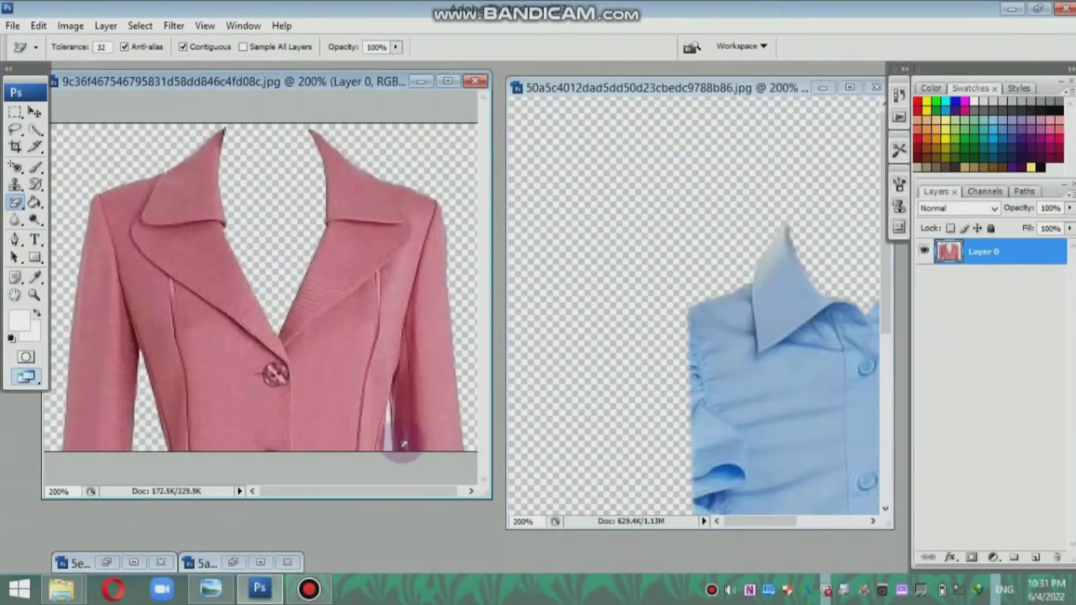
key(v)
drag(283, 215, 781, 288)
- Enlarge the jacket, then shrink the shirt and fit it under the jacket collar
key(ctrl+t)
drag(649, 186, 672, 163)
key(Return)
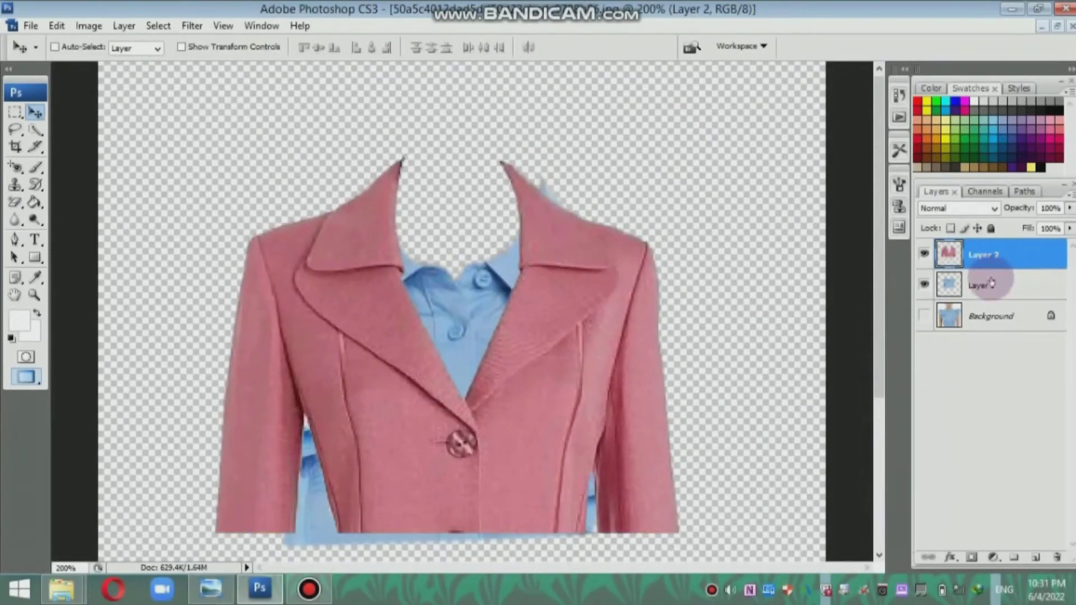
click(986, 285)
key(ctrl+t)
mouse_move(648, 145)
mouse_down()
mouse_move(617, 178)
mouse_move(601, 176)
mouse_up()
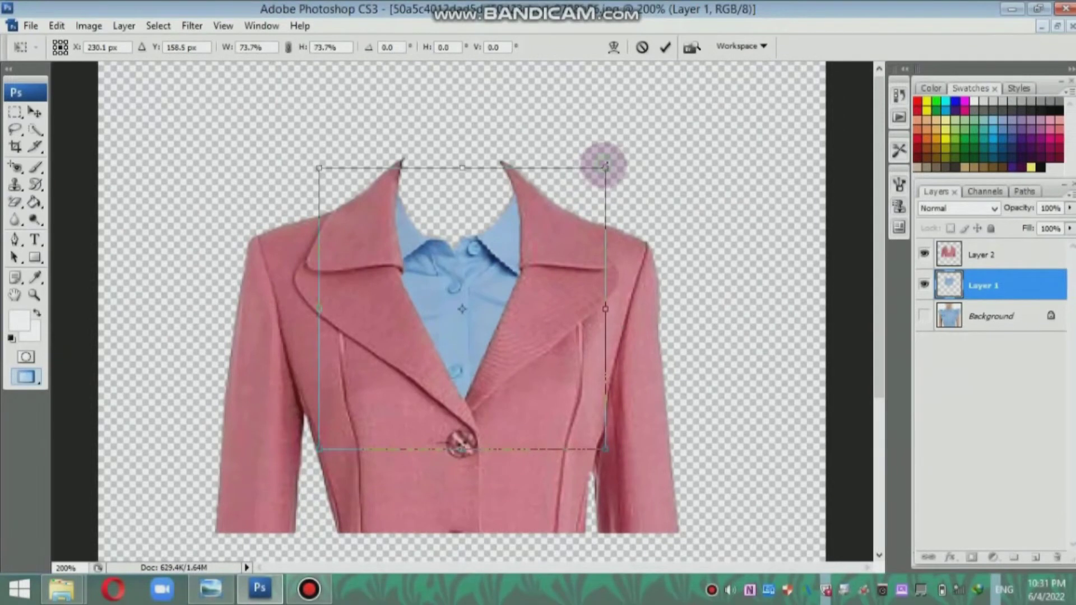
drag(566, 262, 564, 242)
key(Return)
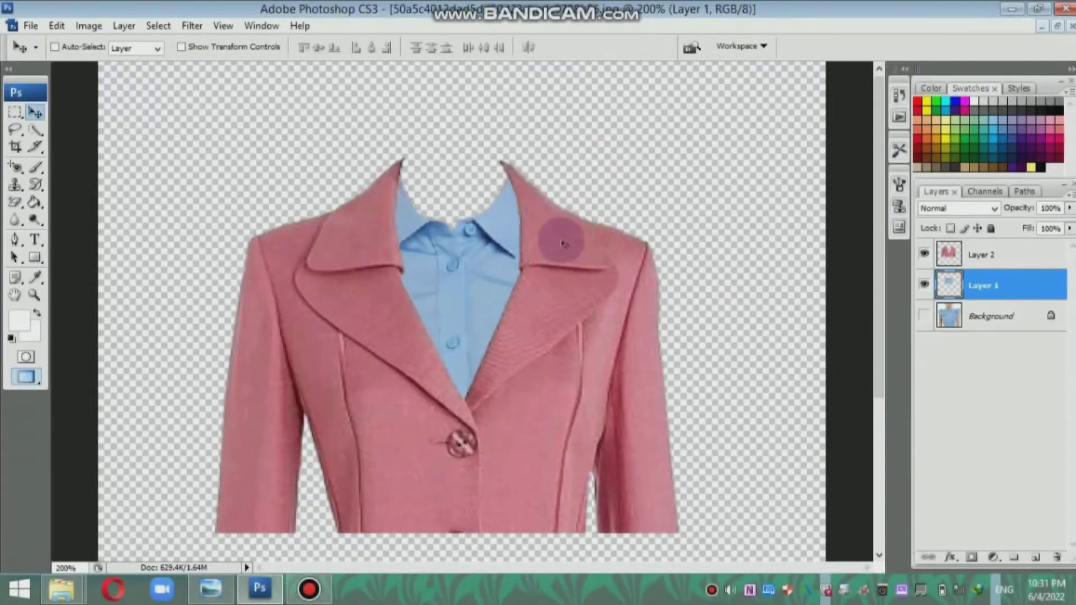
- Merge the jacket and shirt into one outfit layer and restore the white frame layers
shift+click(957, 247)
key(ctrl+e)
key(ctrl+j)
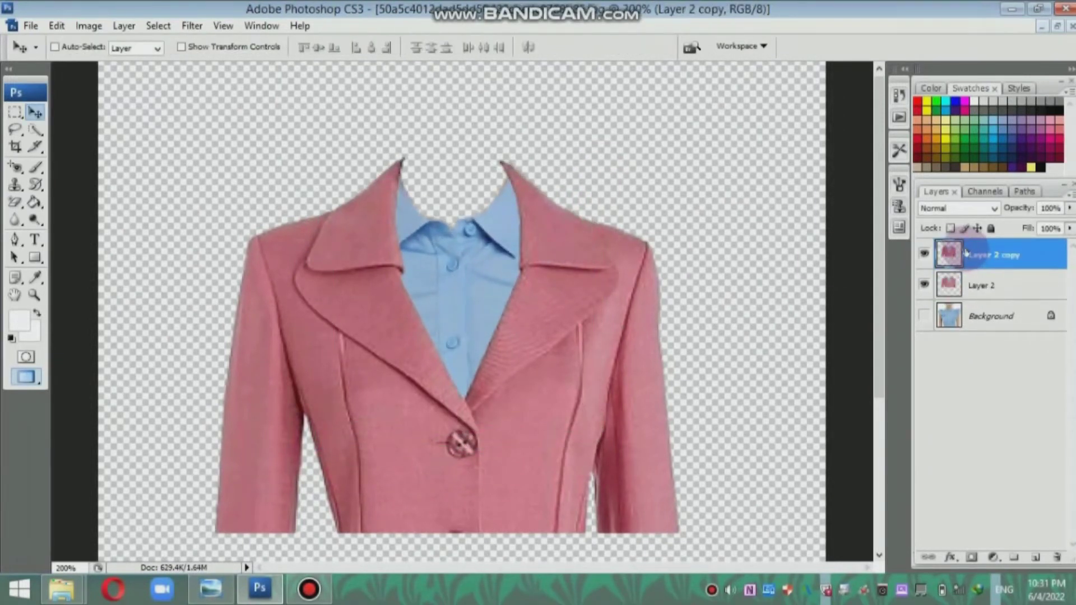
key(ctrl+j)
key(ctrl+shift+e)
key(ctrl+alt+z)
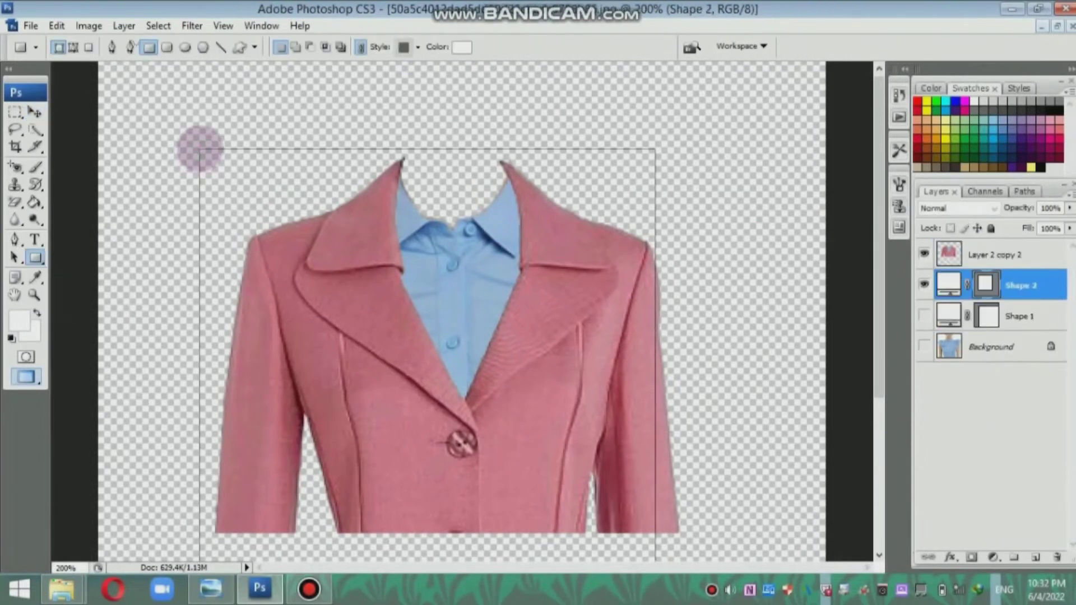
key(ctrl+alt+z)
key(ctrl+shift+z)
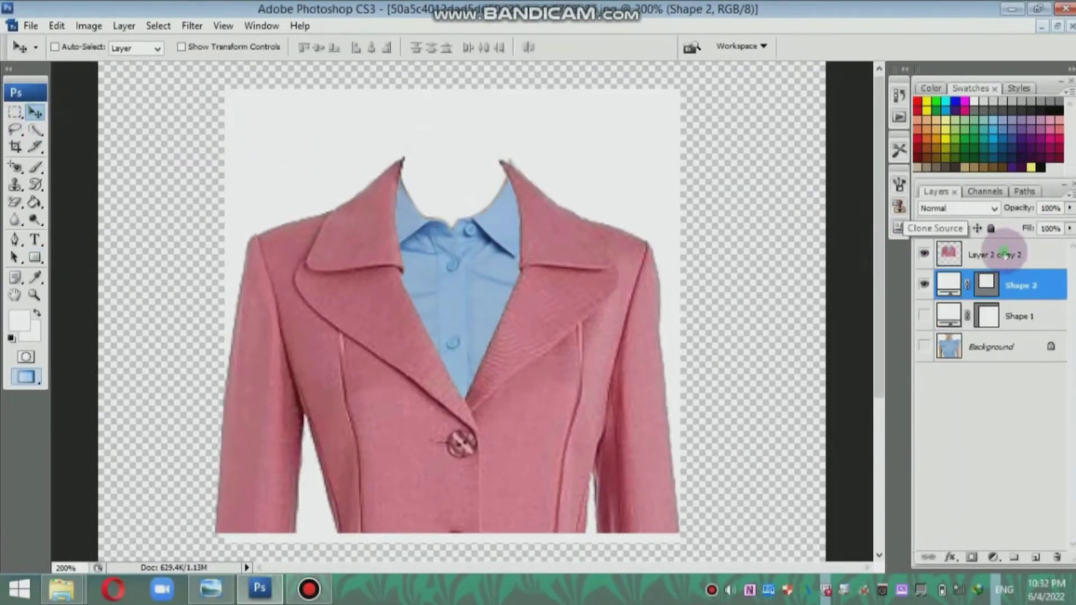
- Clip the outfit layer into the white frame, then enlarge it and move it lower
click(1006, 255)
right_click(1006, 254)
click(1004, 380)
drag(543, 252, 543, 267)
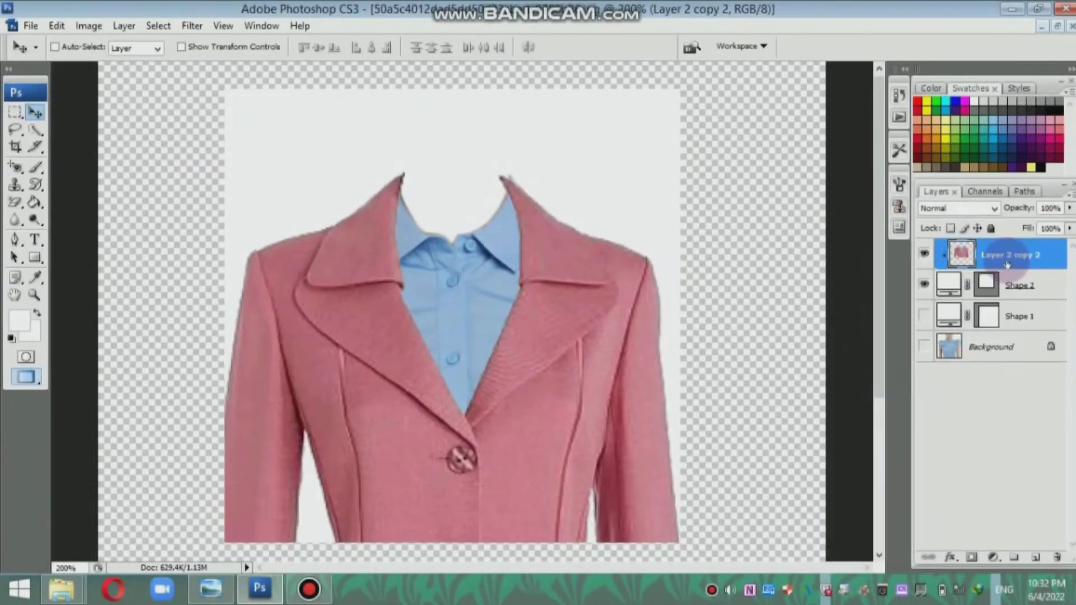
drag(628, 280, 630, 464)
key(ctrl+t)
drag(701, 320, 709, 291)
mouse_move(631, 364)
mouse_down()
mouse_move(631, 423)
mouse_move(680, 409)
mouse_up()
key(Return)
right_click(16, 202)
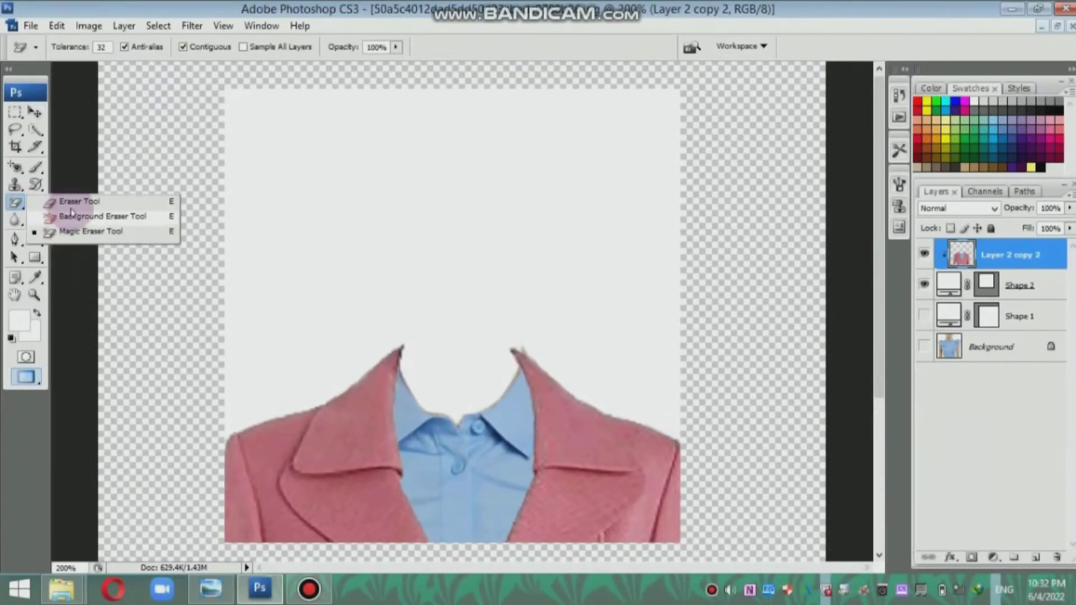
click(78, 202)
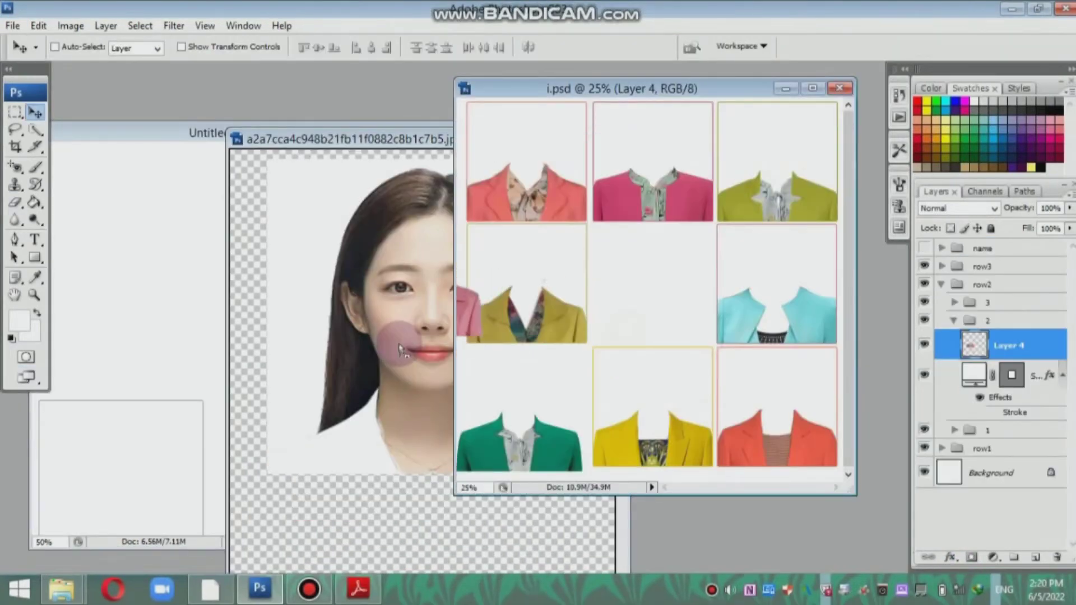
- Bring the pink jacket into the portrait, clip it to the frame and set it on the shoulders
drag(627, 328, 415, 325)
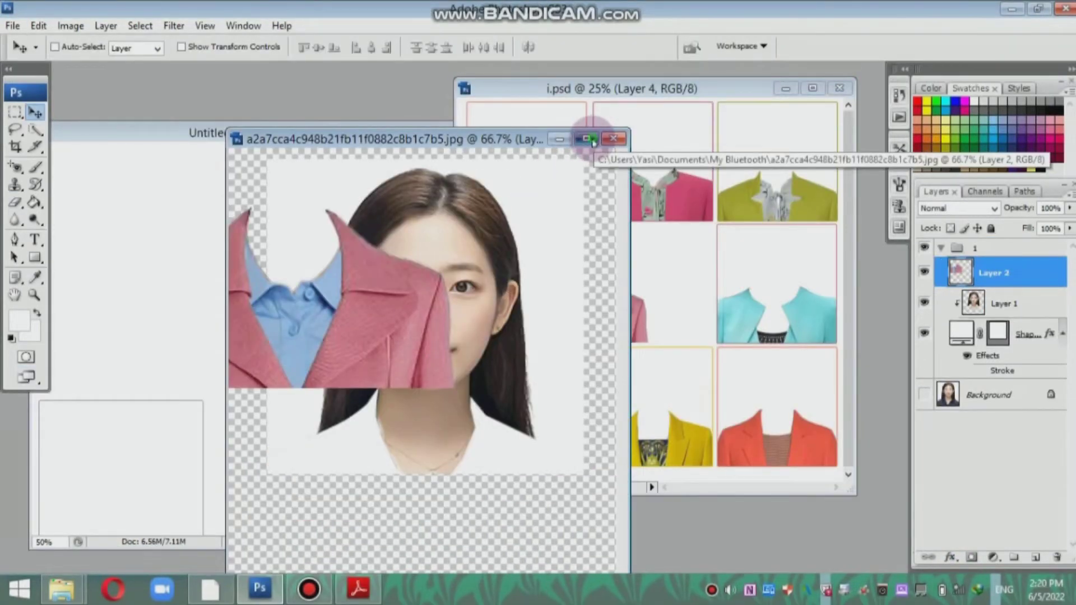
click(595, 142)
mouse_move(492, 255)
mouse_down()
mouse_move(611, 376)
mouse_move(600, 378)
mouse_up()
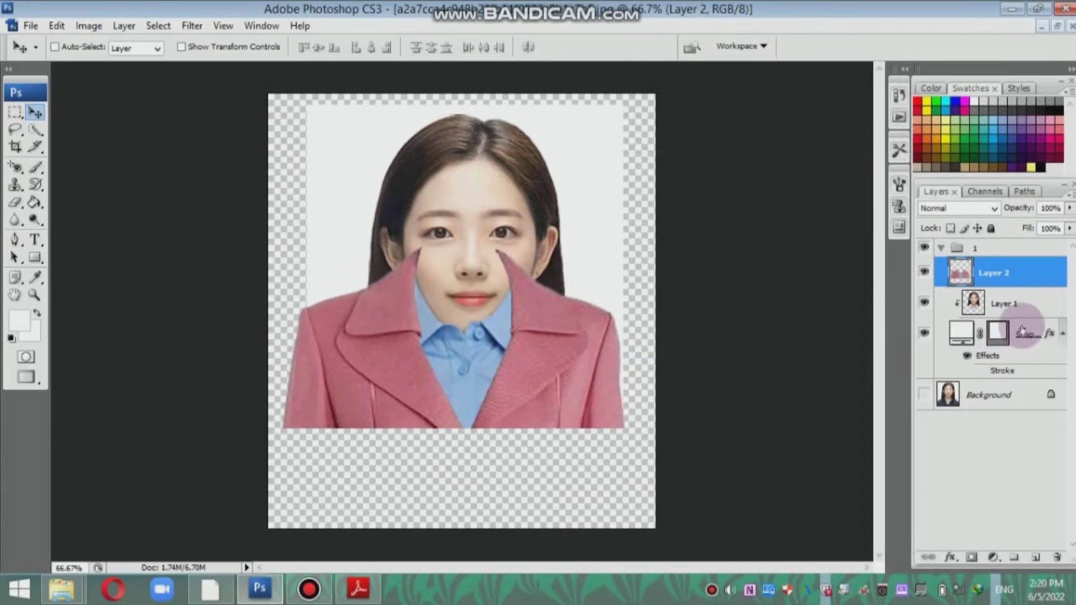
right_click(1006, 275)
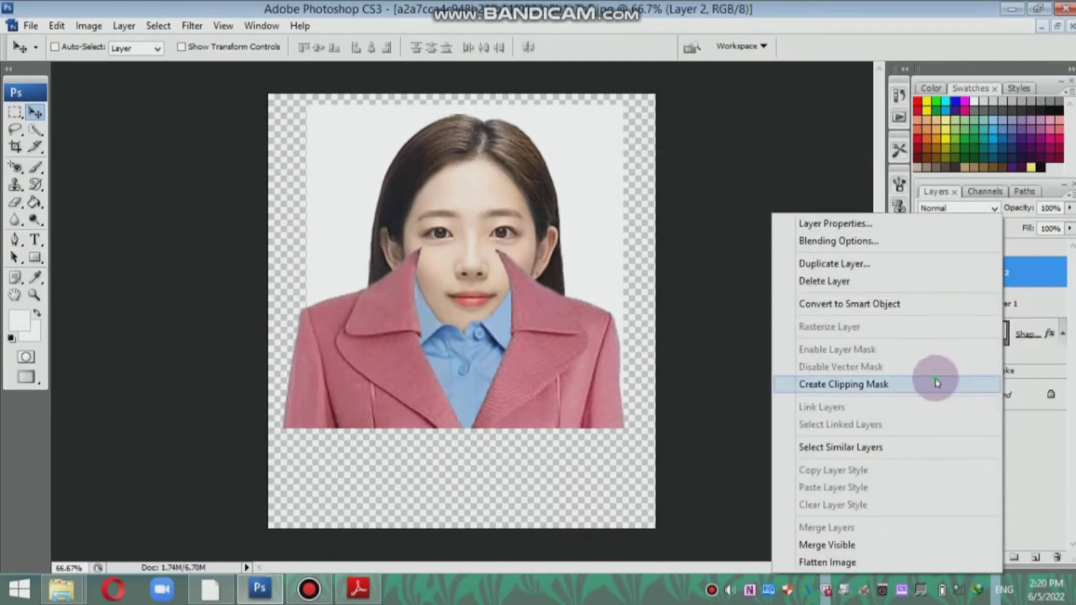
click(937, 384)
drag(555, 323, 548, 389)
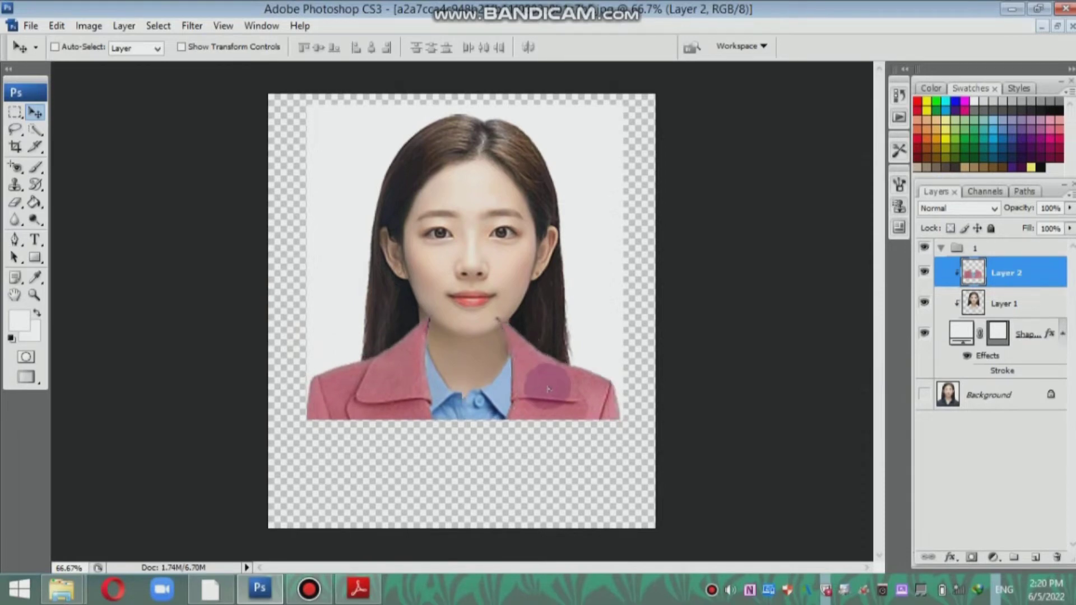
- Zoom in to 100% to check the jacket fit, then return to the whole-photo view
key(ctrl+t)
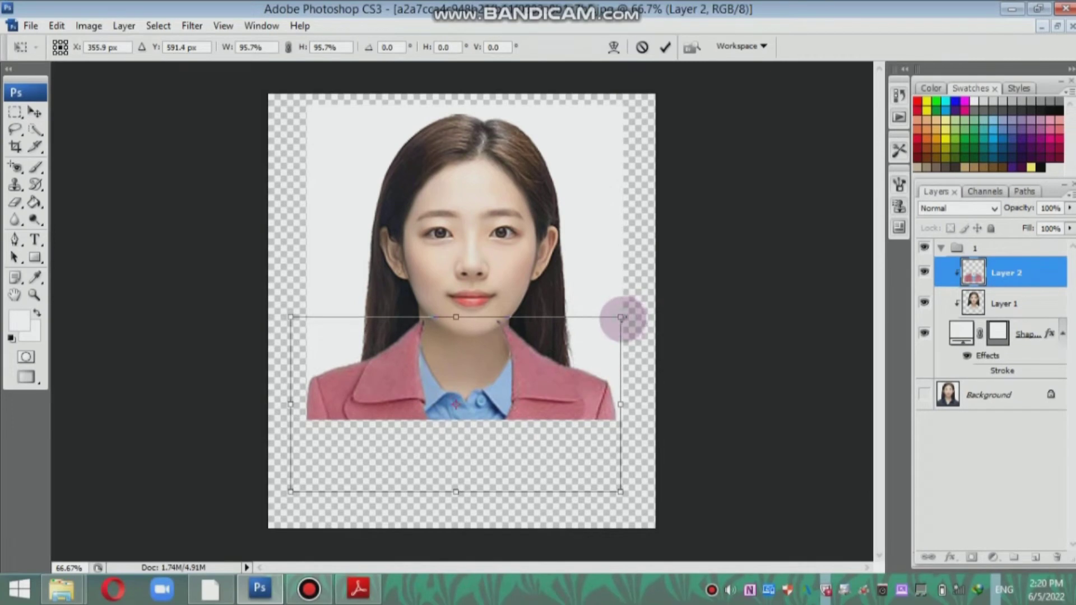
key(Escape)
click(34, 294)
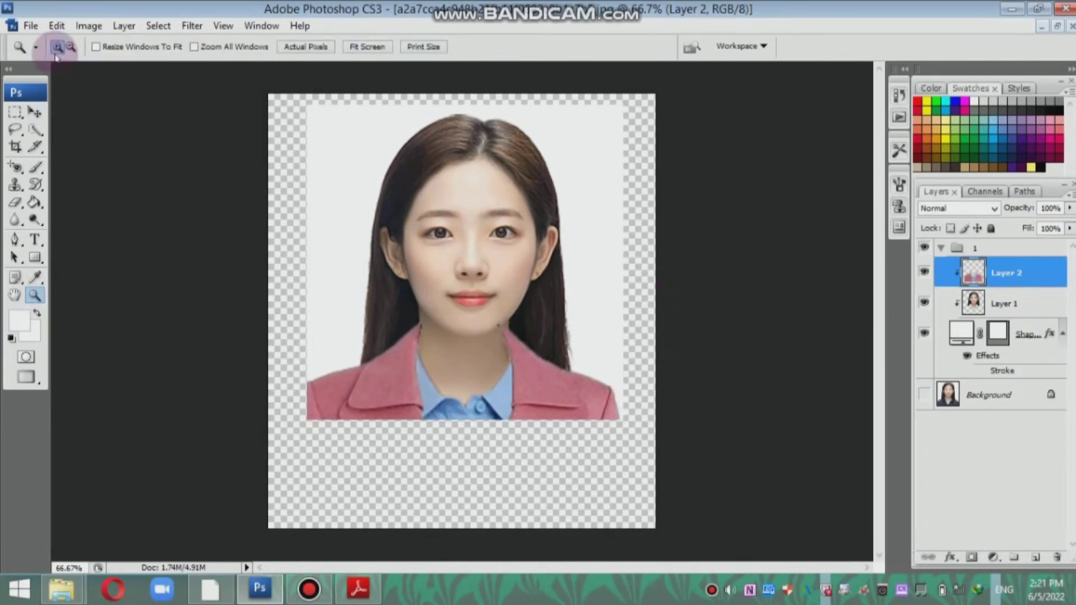
click(471, 477)
key(e)
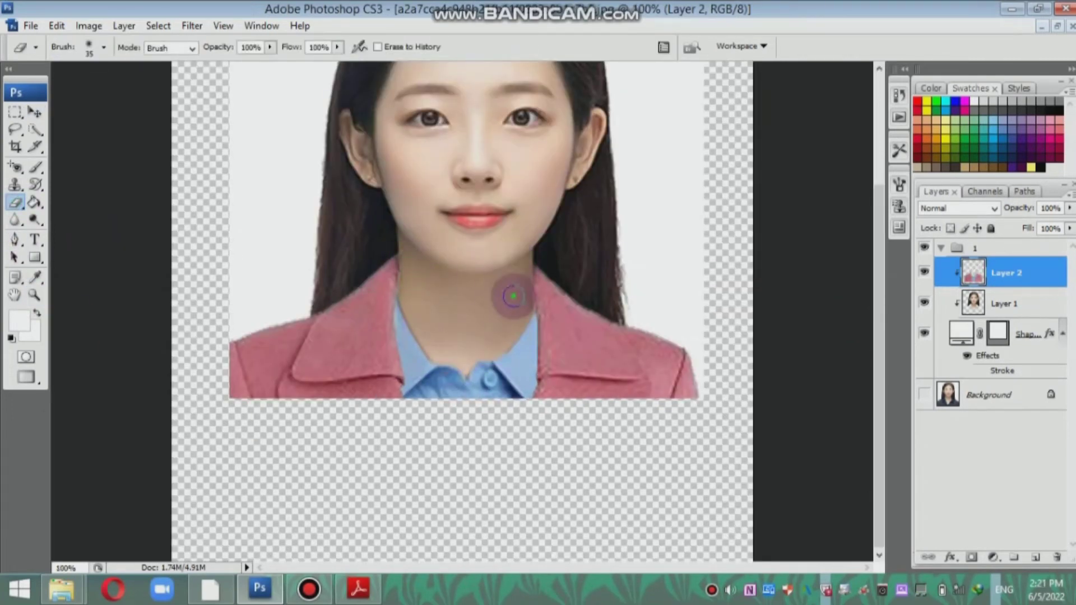
click(34, 294)
- Shrink the jacket and portrait layers slightly together
alt+click(459, 314)
shift+click(1003, 304)
key(v)
key(ctrl+t)
drag(625, 115, 618, 124)
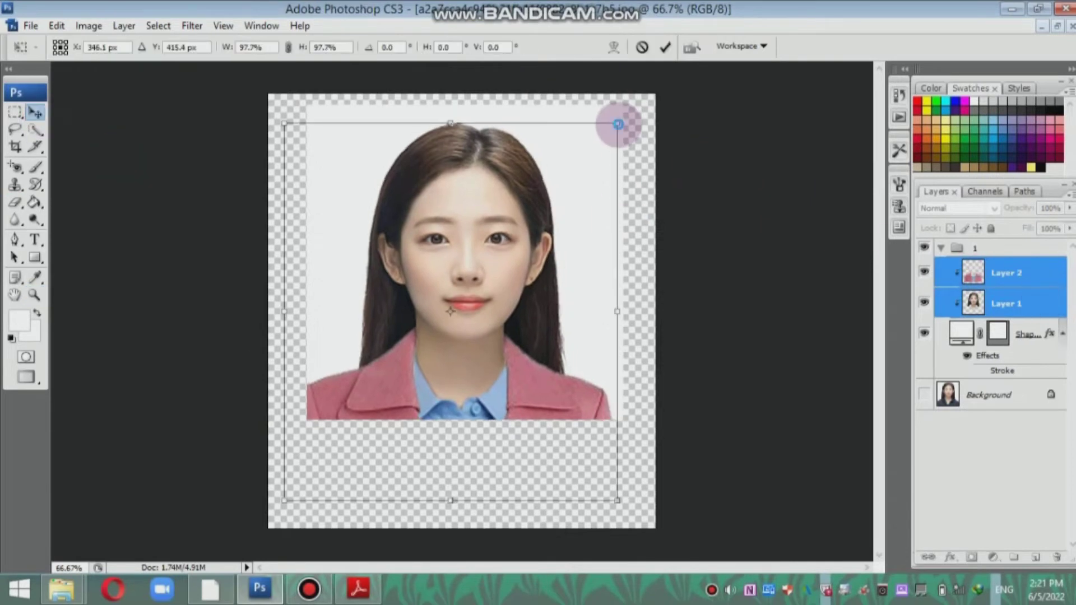
double_click(569, 228)
- Add two empty clipped layers, then merge group 1 into a single layer
key(ctrl+shift+alt+n)
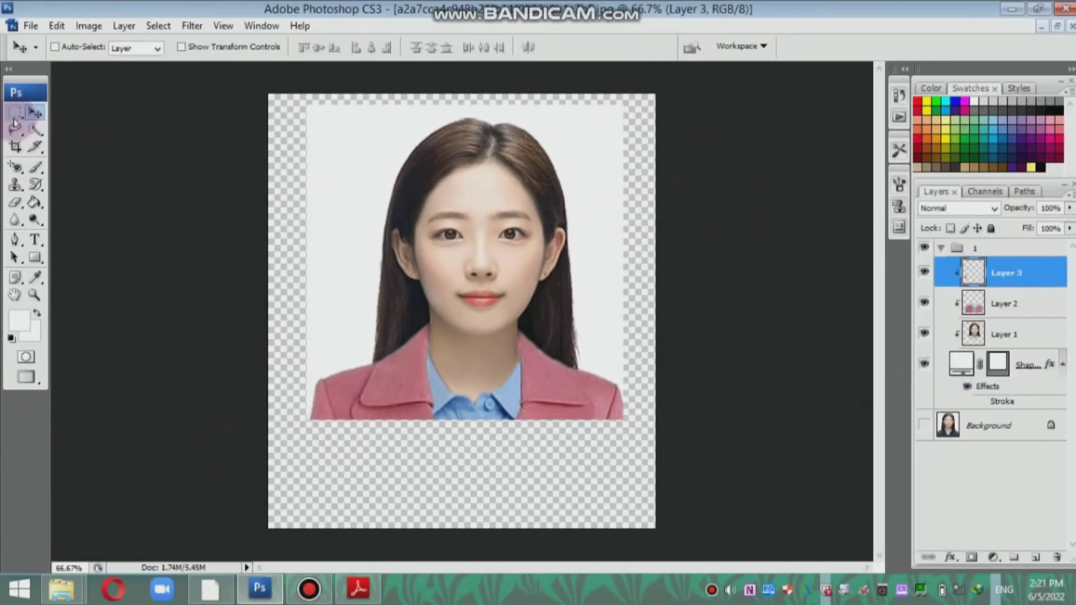
key(ctrl+shift+alt+n)
right_click(1003, 303)
click(812, 380)
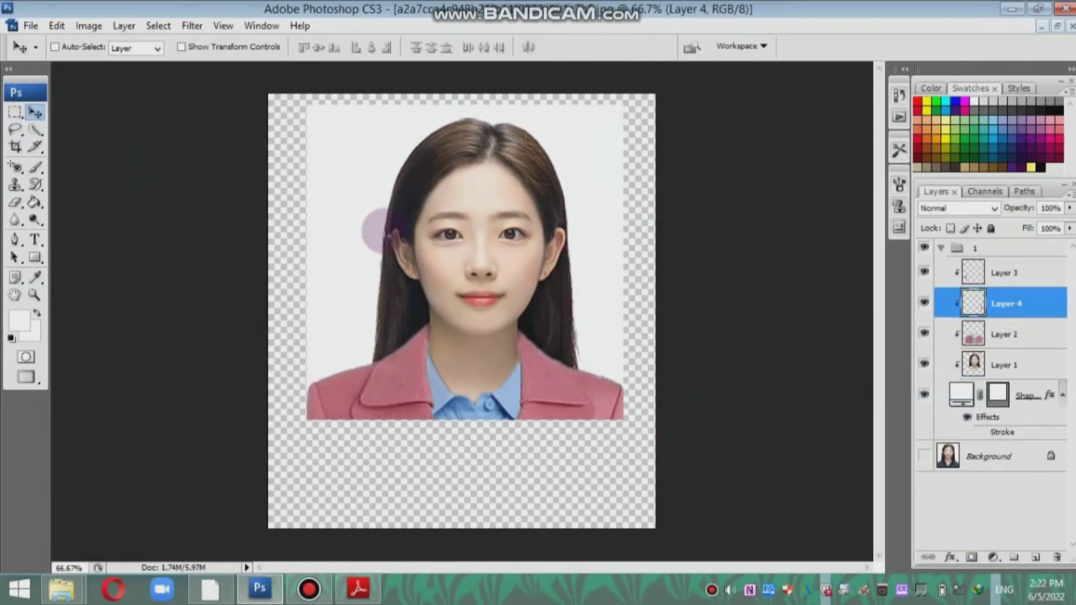
key(ctrl+alt+a)
click(1008, 303)
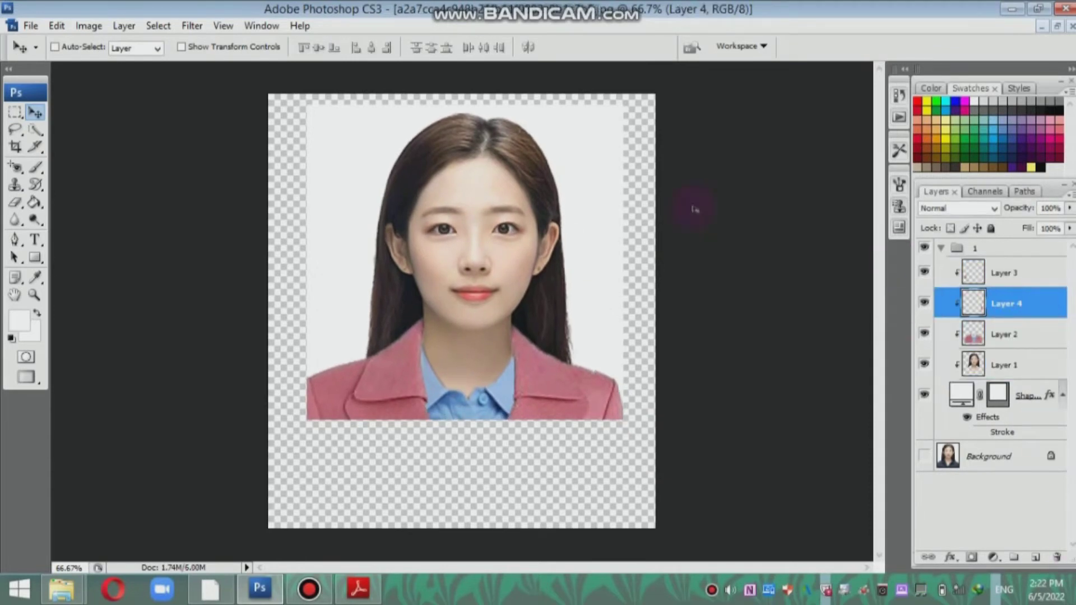
right_click(957, 247)
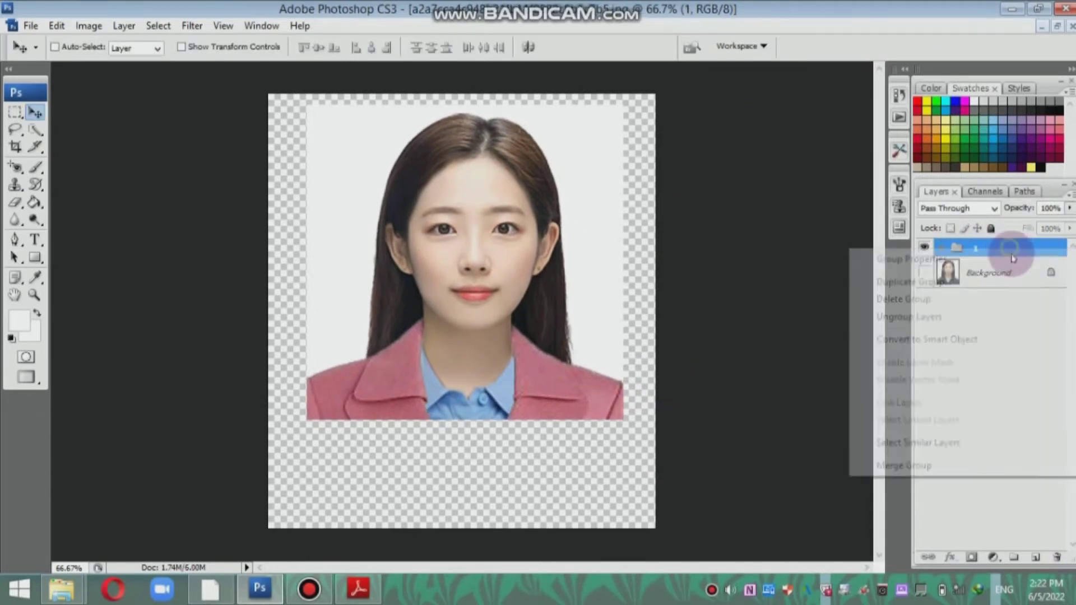
click(987, 459)
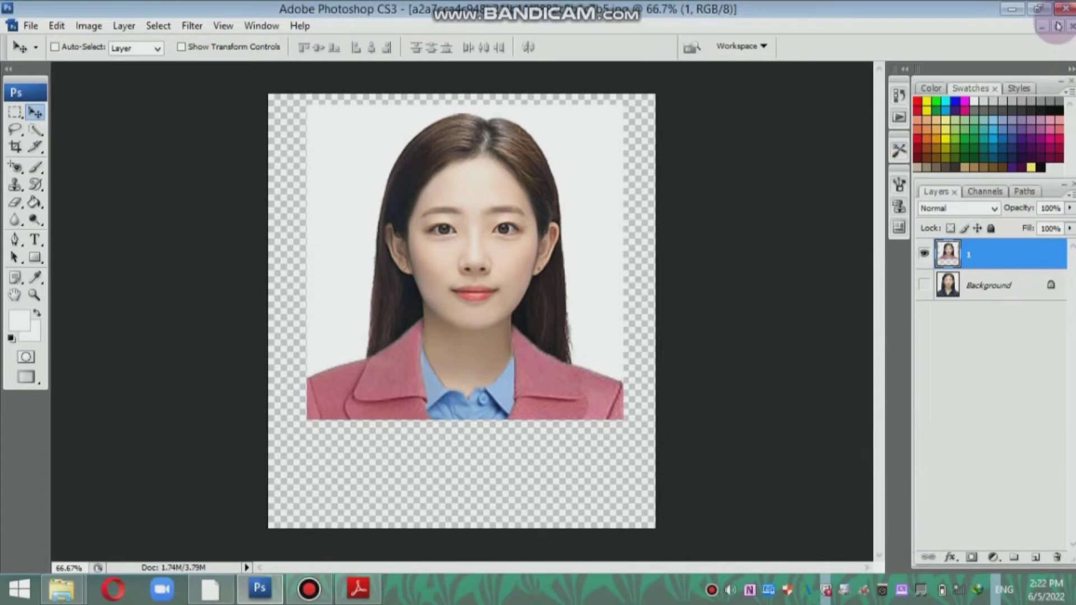
click(1058, 26)
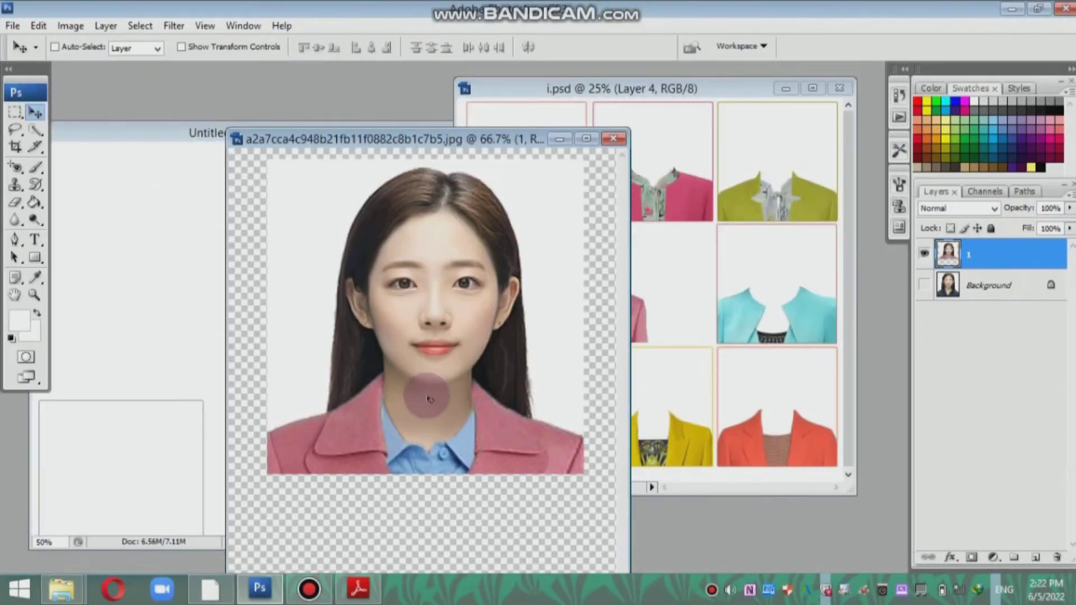
- Place two large portrait copies side by side on the print sheet and merge them into one layer
drag(427, 398, 195, 357)
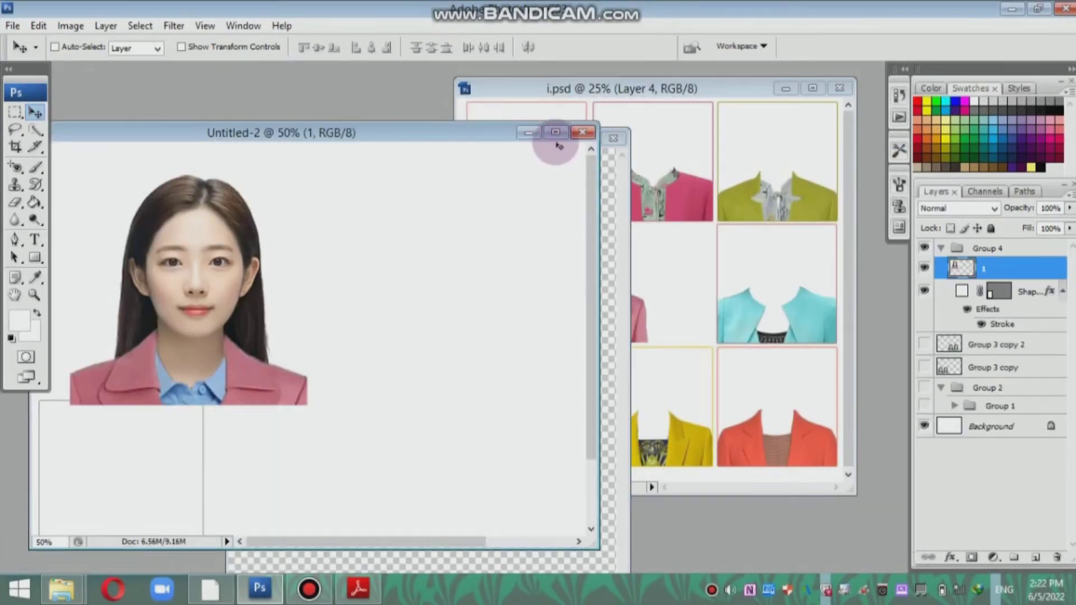
click(561, 137)
drag(258, 162, 501, 170)
shift+click(1017, 322)
key(ctrl+e)
- Duplicate the portrait pair, scale it below half size, and duplicate the small pair
key(ctrl+j)
key(ctrl+t)
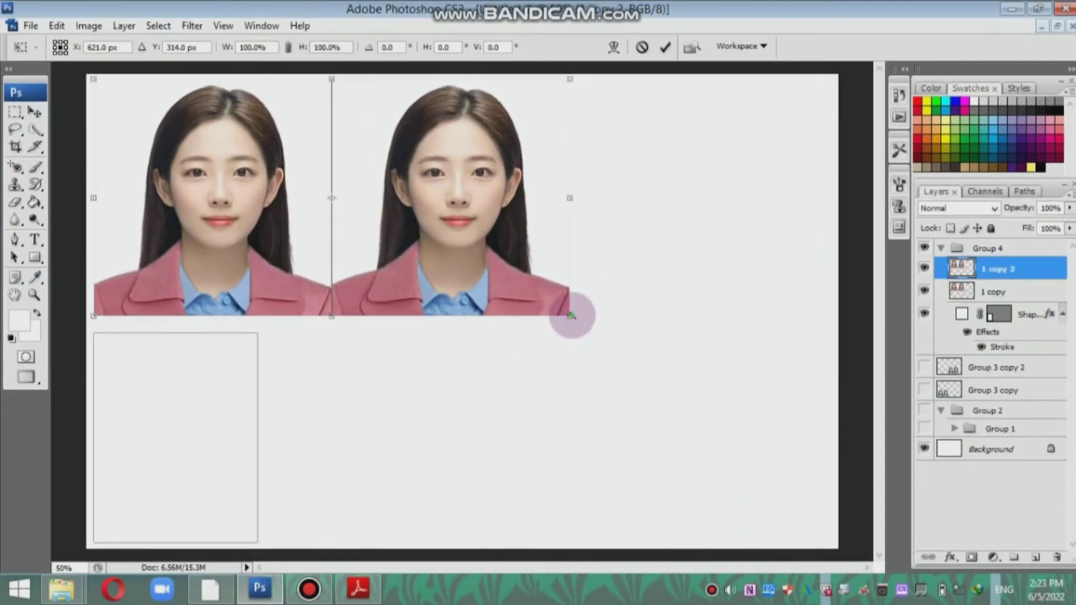
drag(571, 316, 336, 199)
key(Return)
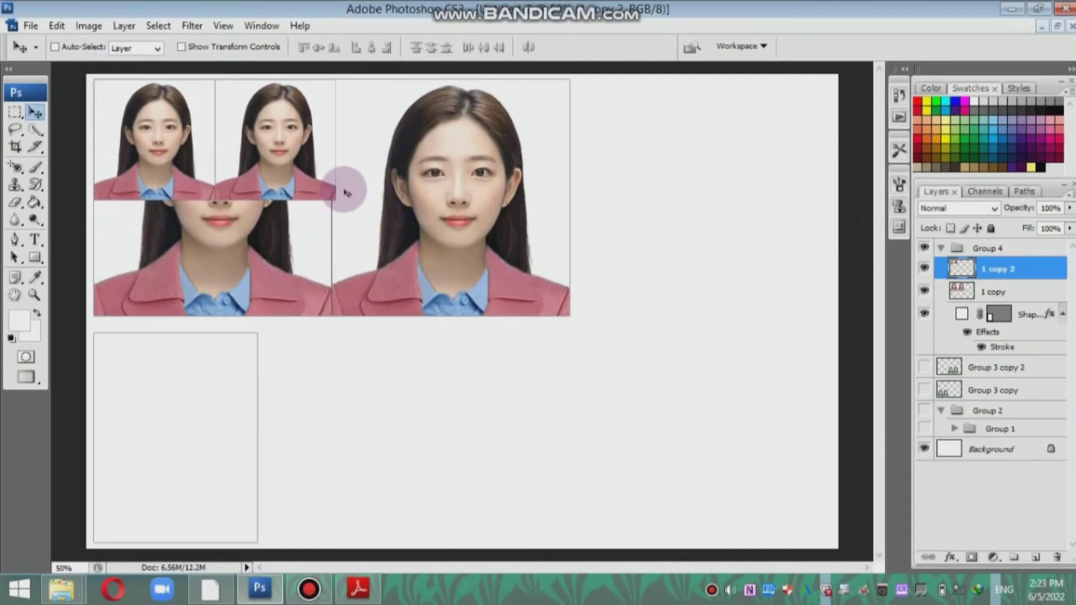
key(ctrl+t)
drag(336, 200, 362, 330)
key(Return)
key(ctrl+j)
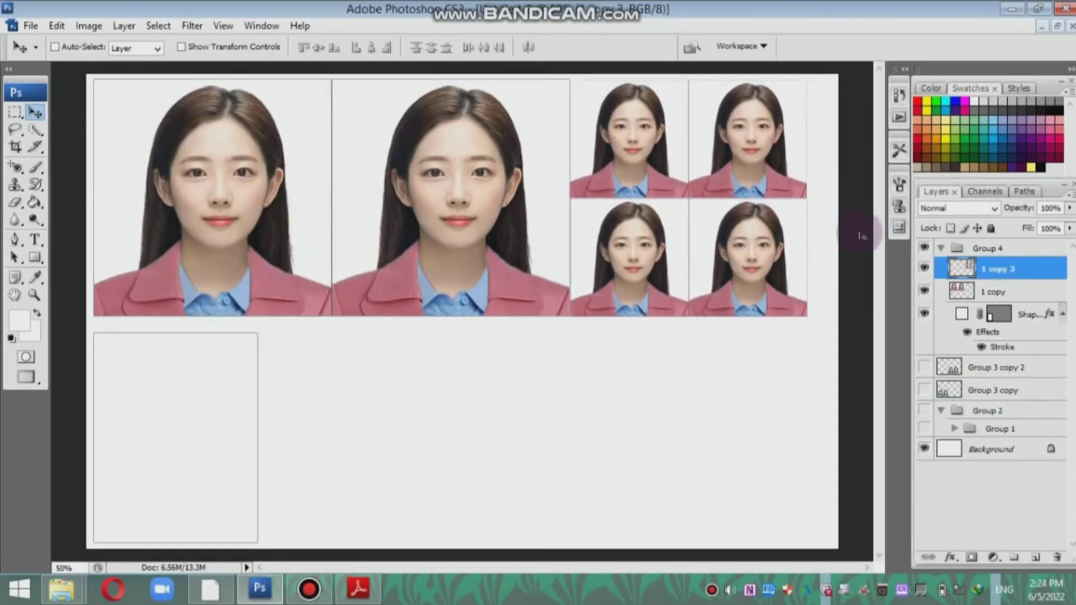
- Copy one large portrait, clip it into the bottom-left frame and resize it to fit
click(997, 292)
key(m)
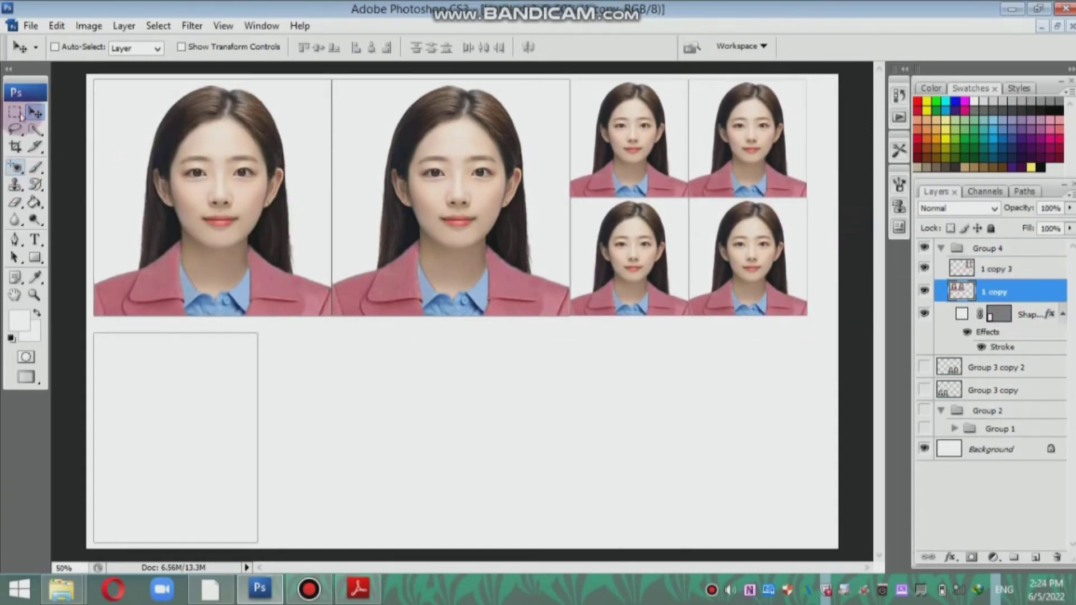
key(ctrl+j)
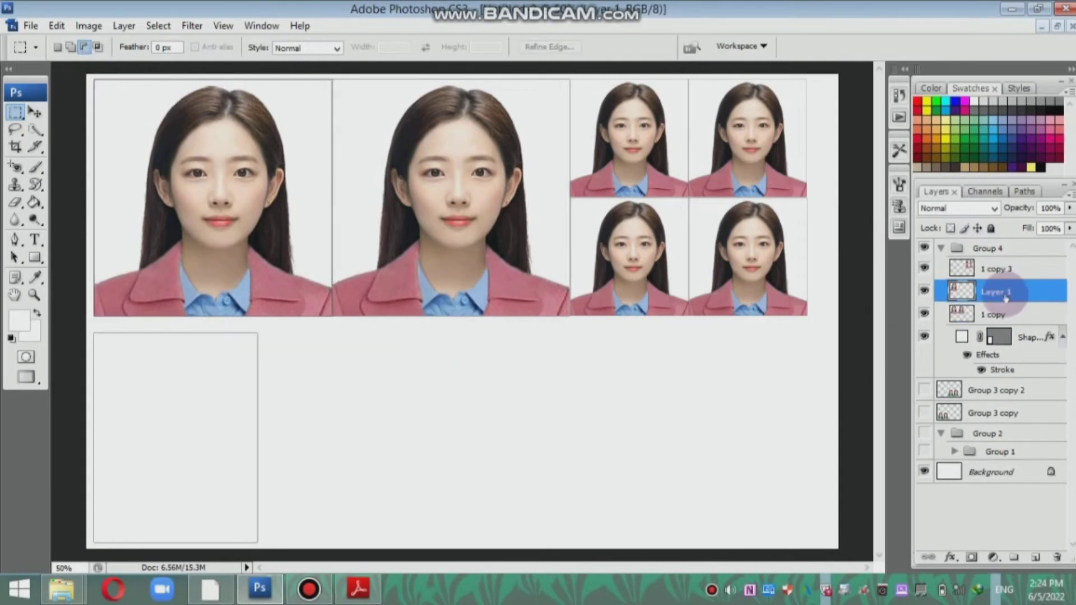
drag(1002, 294, 997, 322)
key(v)
drag(157, 179, 292, 455)
key(ctrl+alt+g)
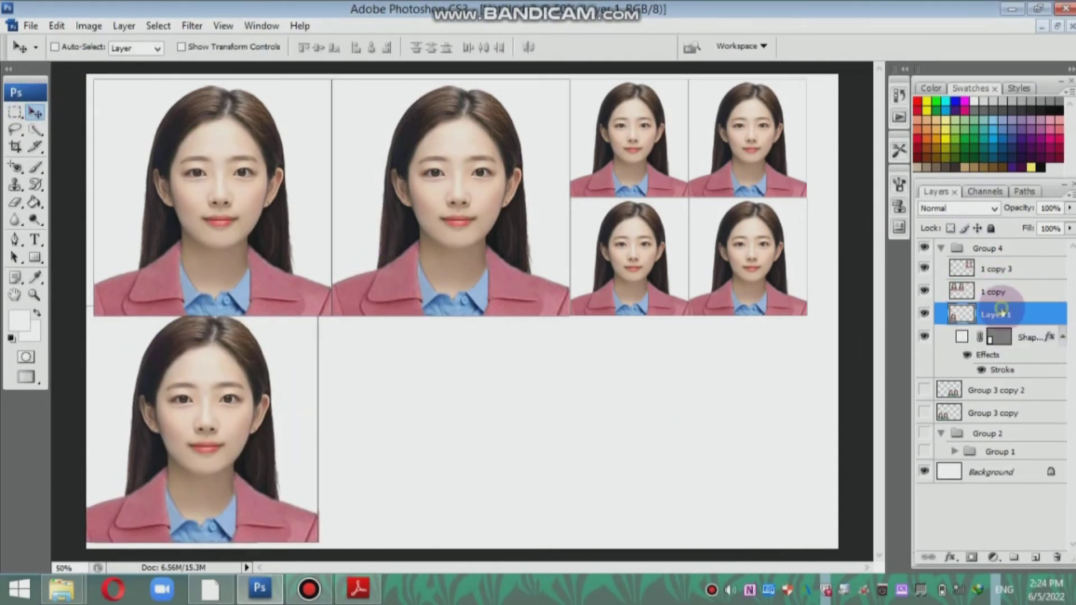
key(ctrl+t)
drag(288, 319, 274, 333)
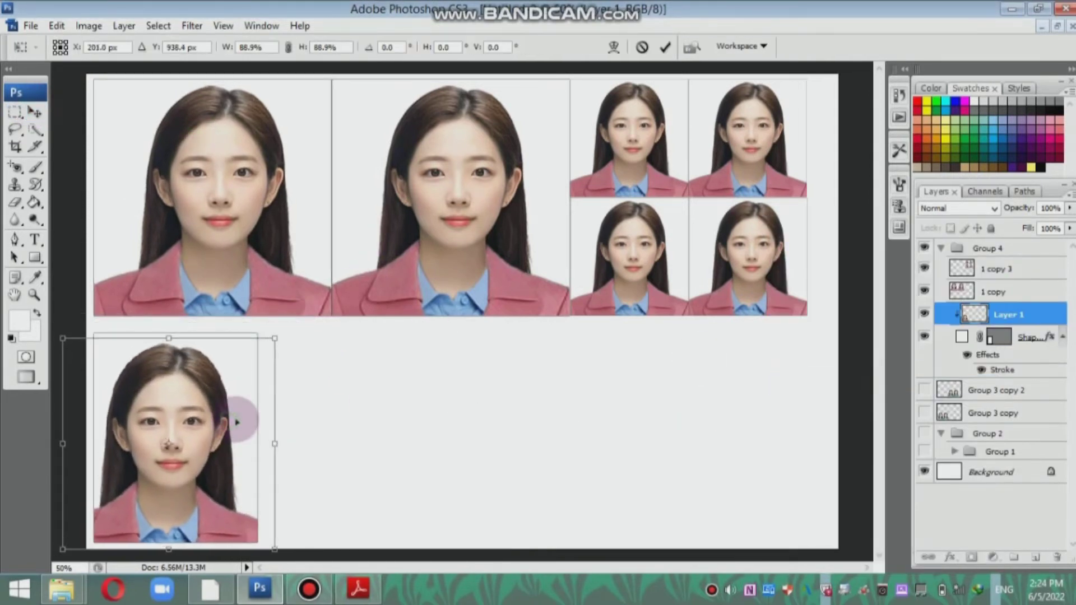
key(Return)
- Group and merge the bottom-left portrait with its frame, then place two framed copies to its right
shift+click(1028, 336)
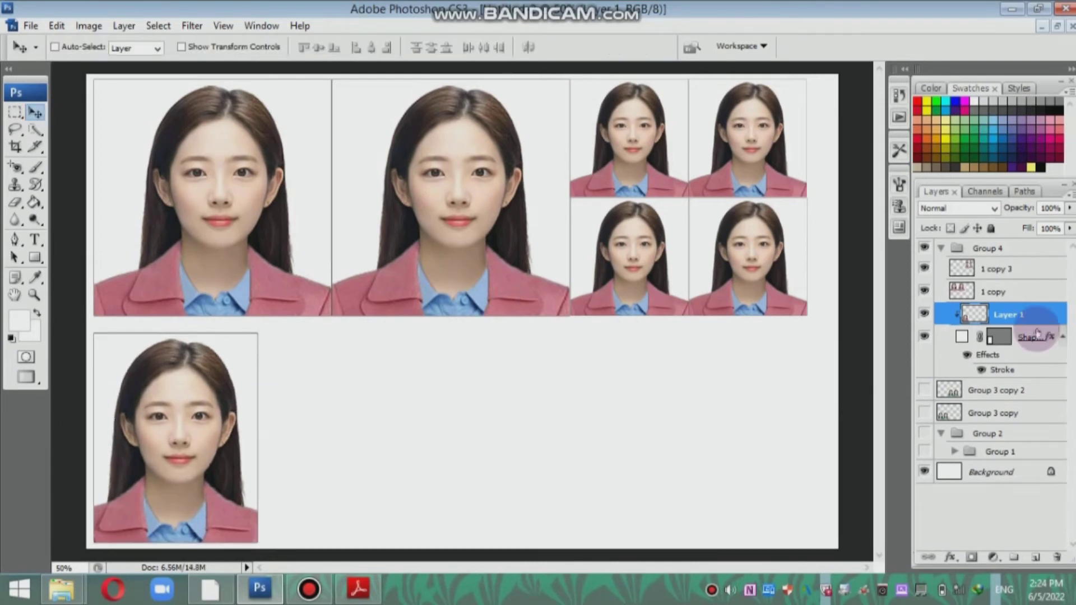
key(ctrl+g)
right_click(1029, 322)
click(892, 568)
mouse_move(197, 437)
mouse_down()
mouse_move(215, 425)
mouse_move(575, 417)
mouse_up()
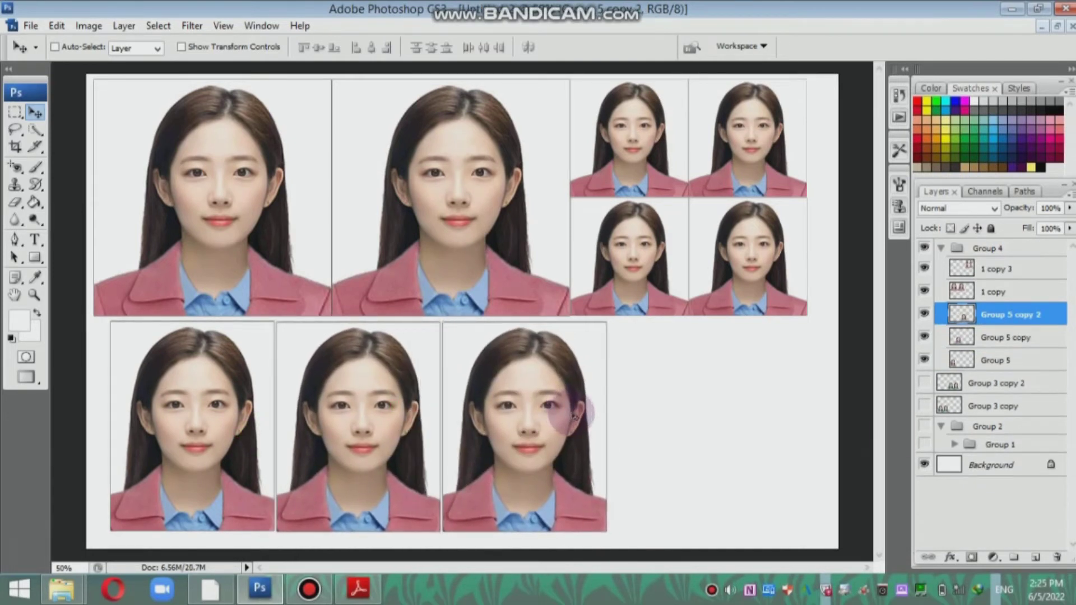
drag(541, 413, 709, 415)
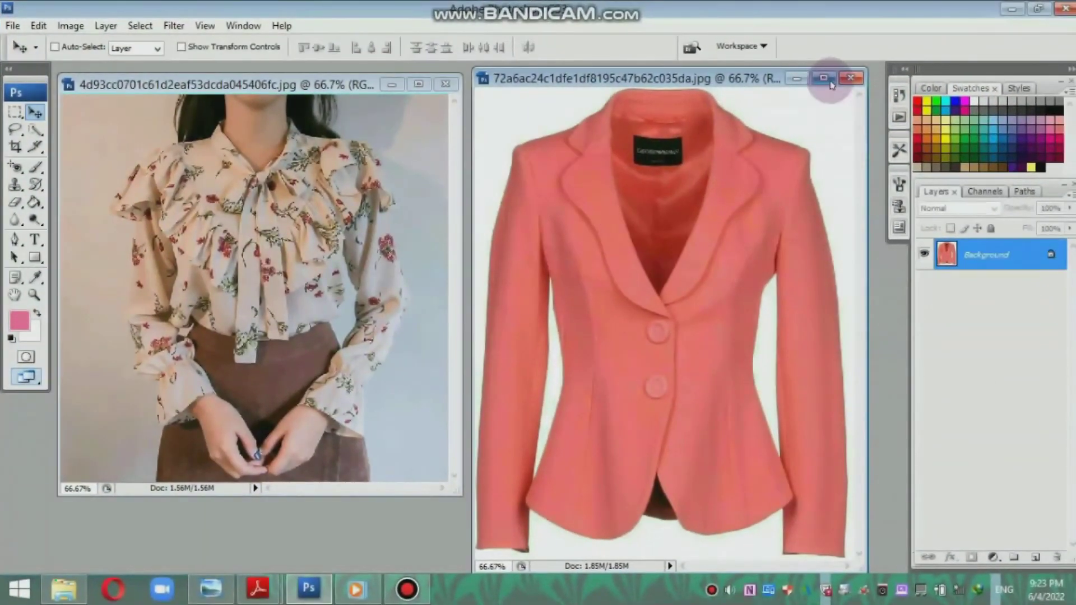
- Erase the white background around the coral jacket and zoom in on its collar
click(831, 84)
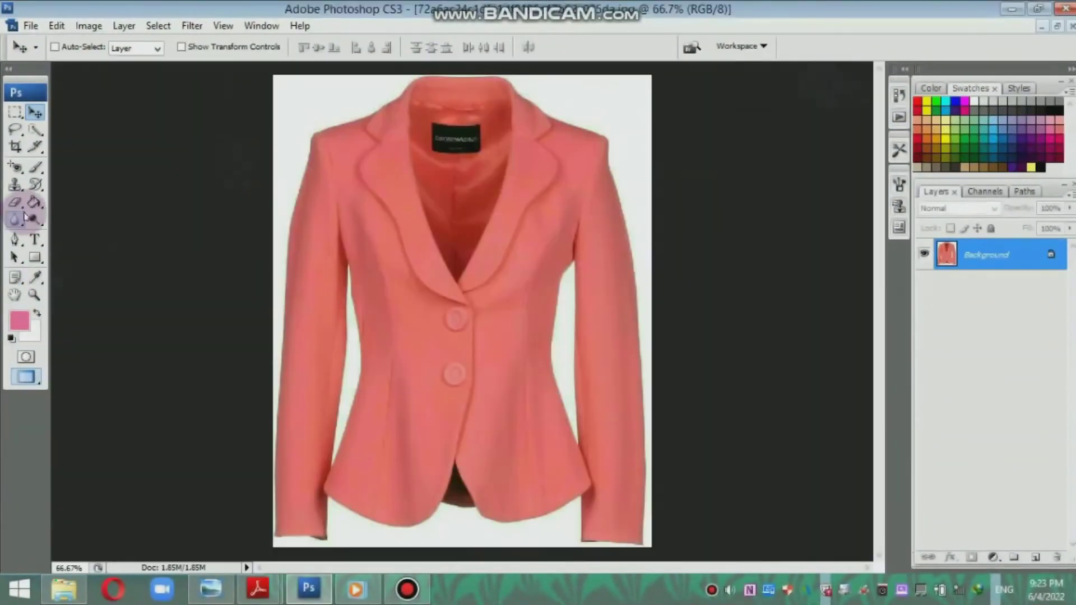
click(15, 202)
click(357, 149)
click(570, 133)
click(35, 295)
click(571, 132)
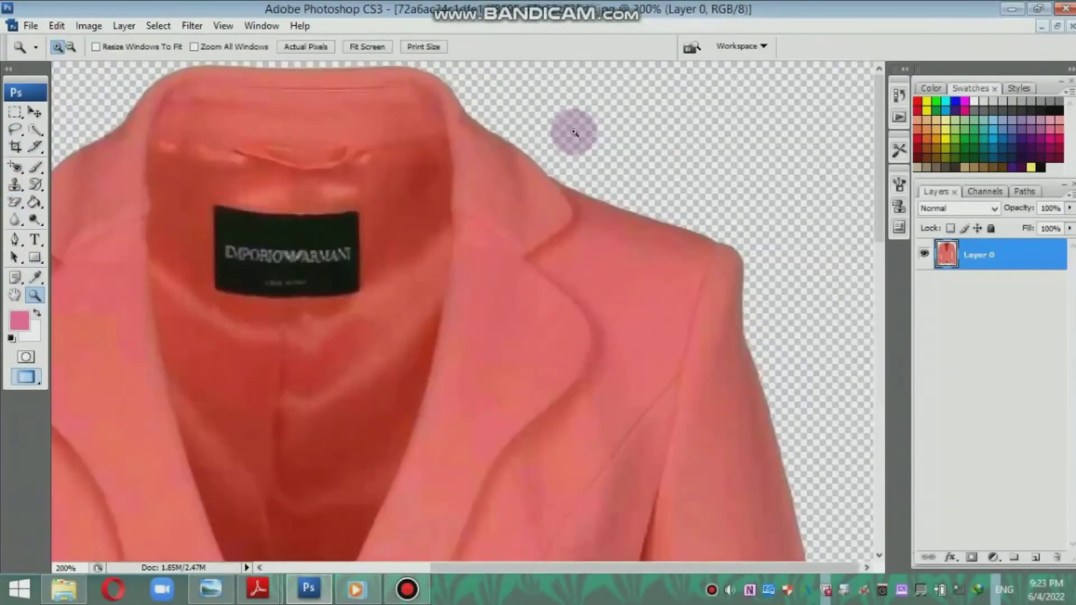
- Trace a closed Pen path around the jacket's inner collar and lining
key(p)
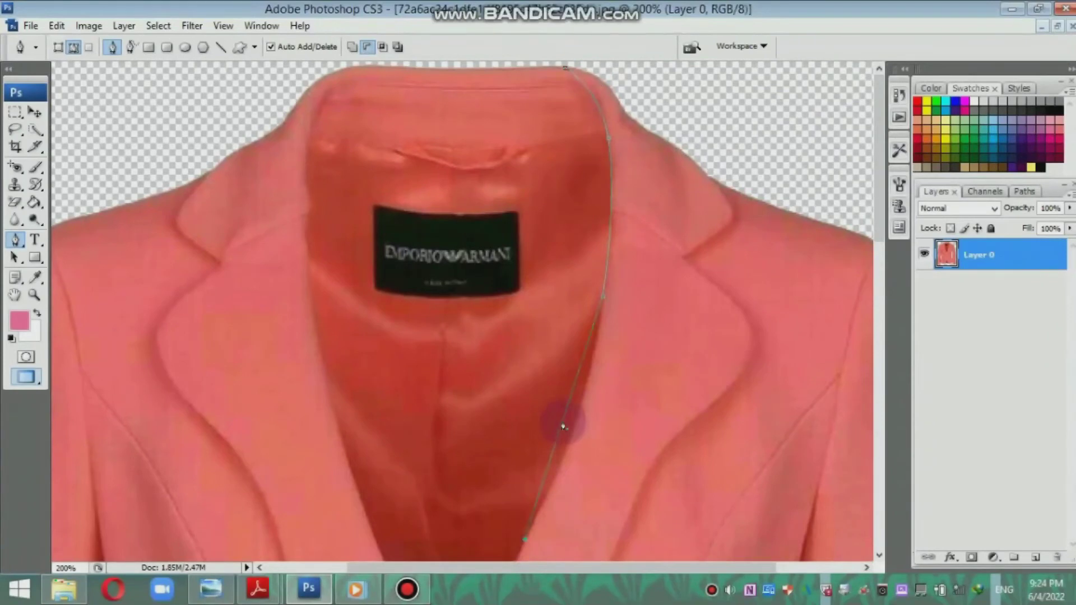
scroll(492, 480, down, 5)
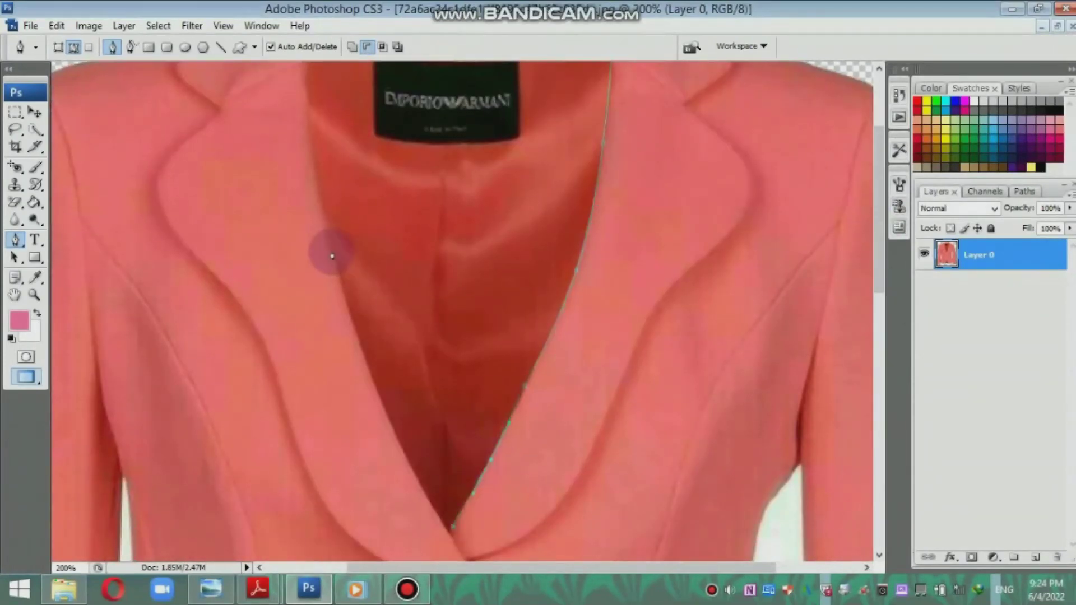
scroll(880, 277, up, 5)
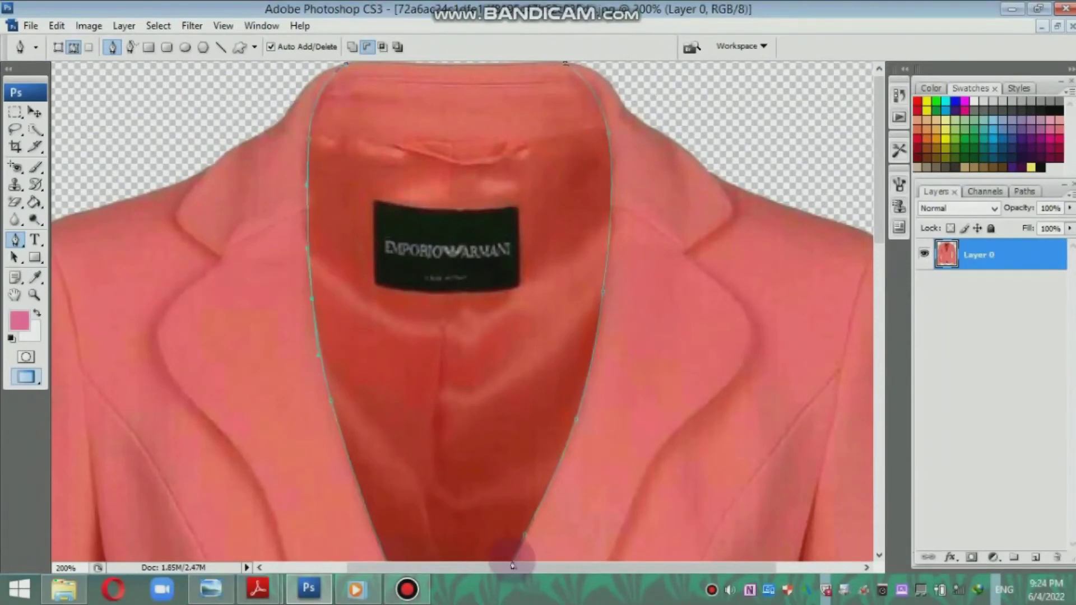
drag(512, 565, 442, 565)
scroll(884, 227, down, 8)
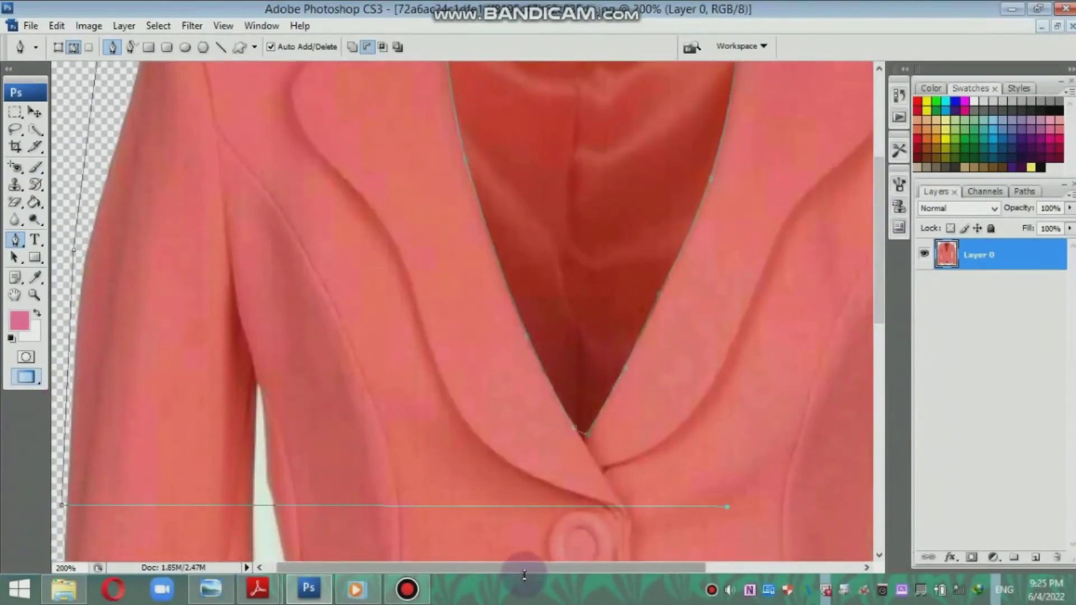
drag(619, 567, 773, 567)
scroll(891, 224, up, 8)
click(413, 65)
- Turn the collar path into a selection and copy the hollow jacket to a new layer, hiding Layer 0
right_click(533, 132)
click(566, 221)
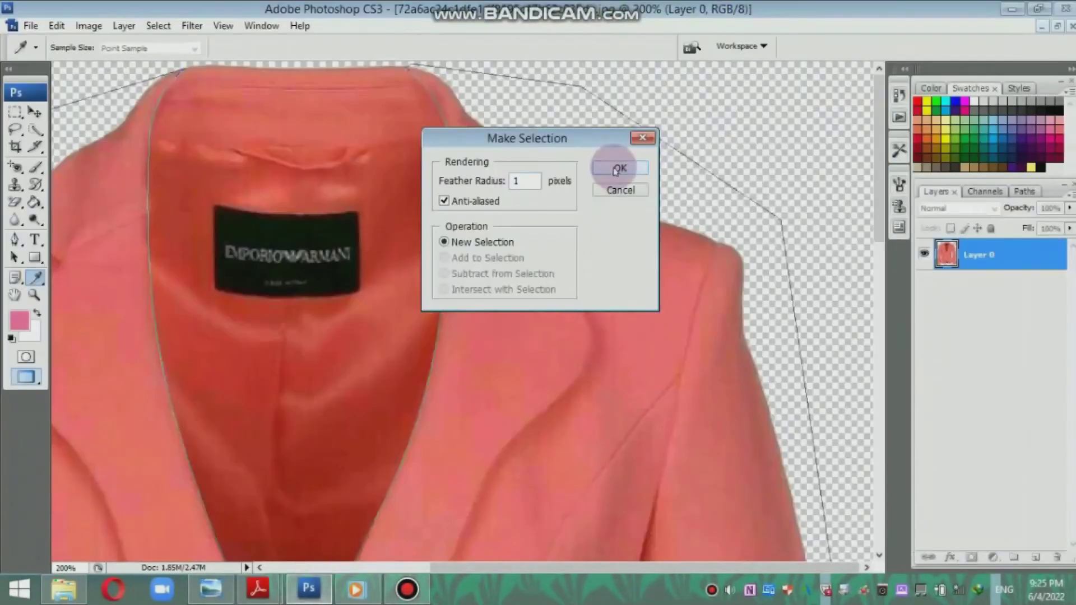
click(614, 164)
key(ctrl+j)
click(924, 285)
- Zoom out to the whole jacket and bring the floral blouse document up full-size
key(z)
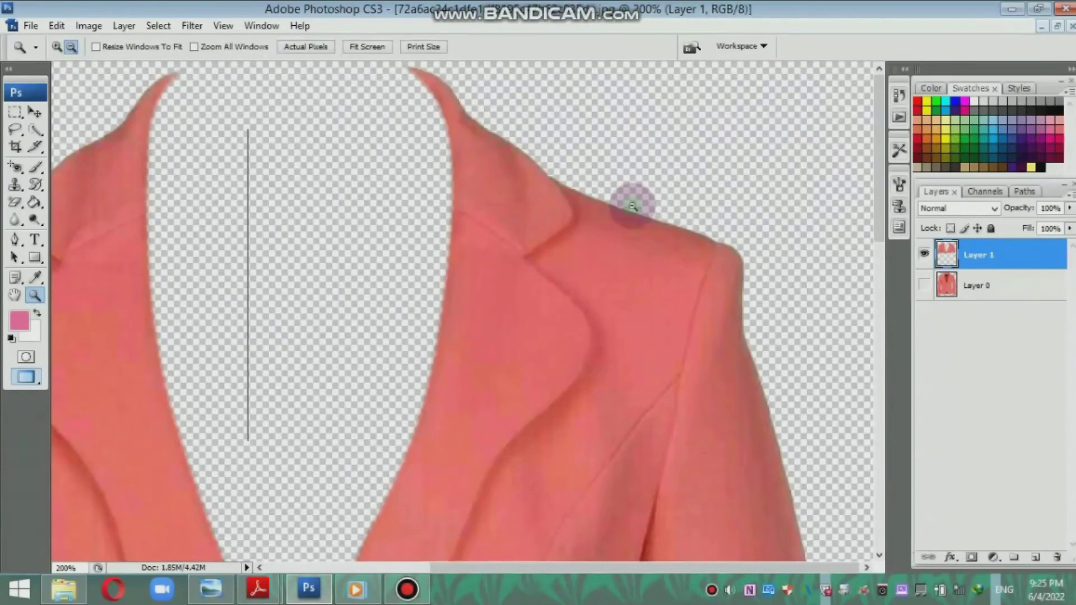
key(ctrl+minus)
key(ctrl+minus)
key(v)
key(e)
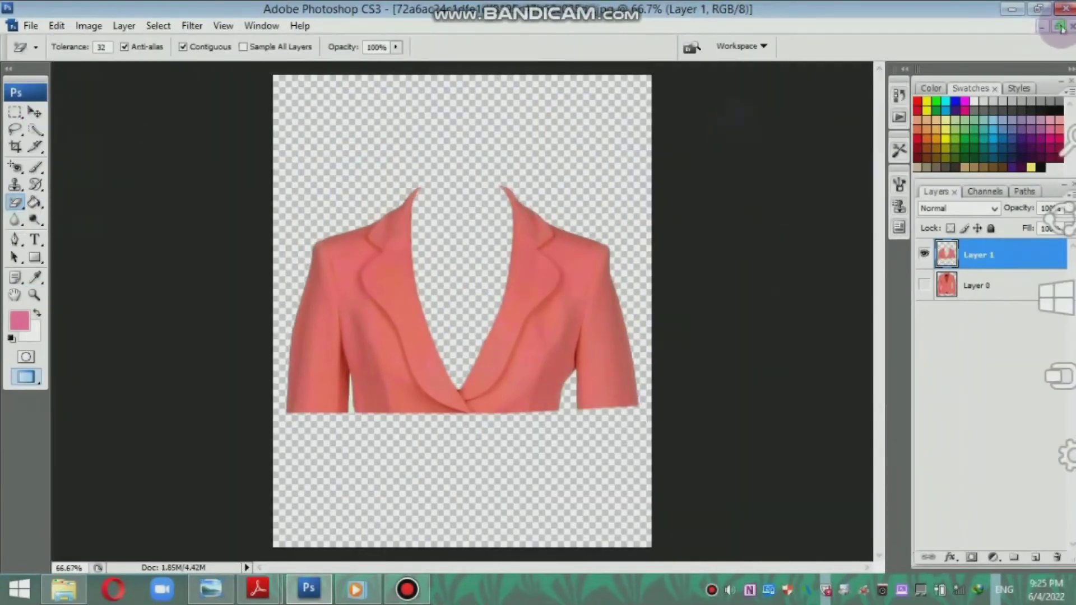
click(1057, 25)
click(35, 112)
click(422, 85)
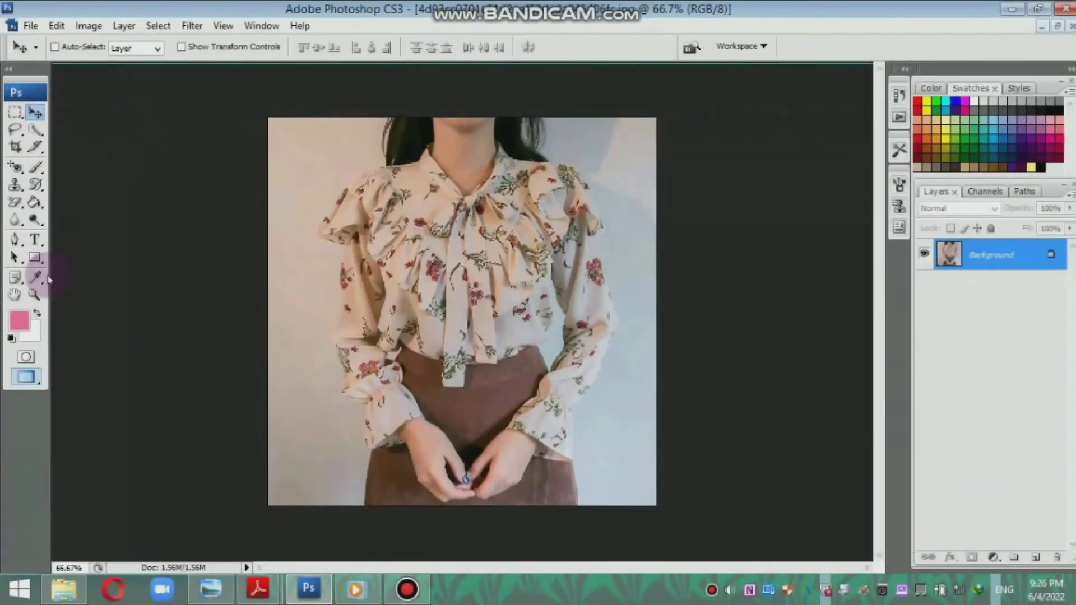
- Zoom in on the floral blouse and trace a path along its neckline and left edge
key(z)
click(546, 212)
click(15, 240)
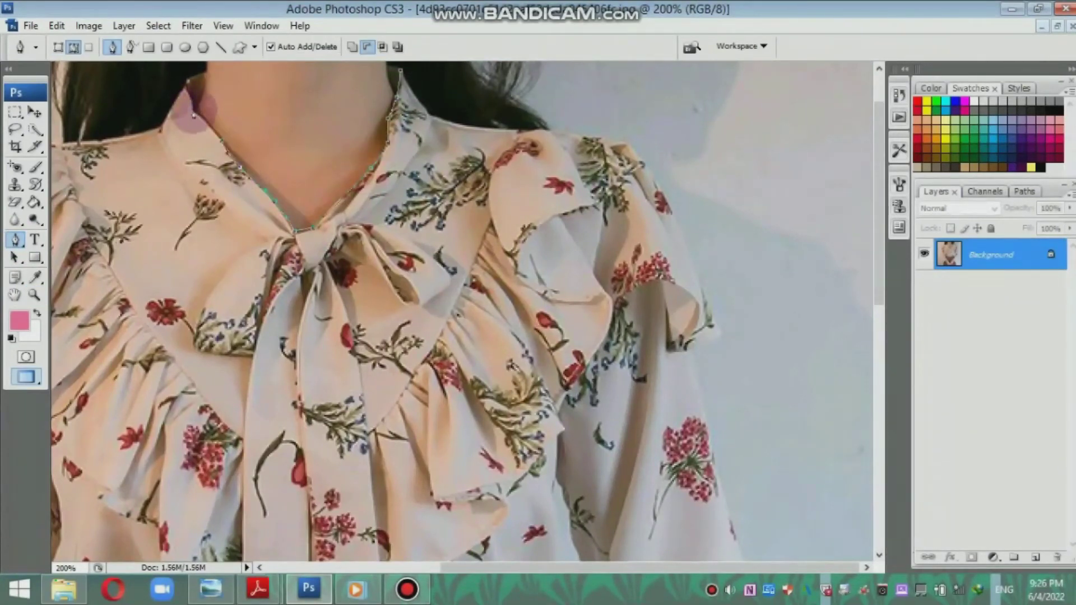
scroll(90, 545, down, 3)
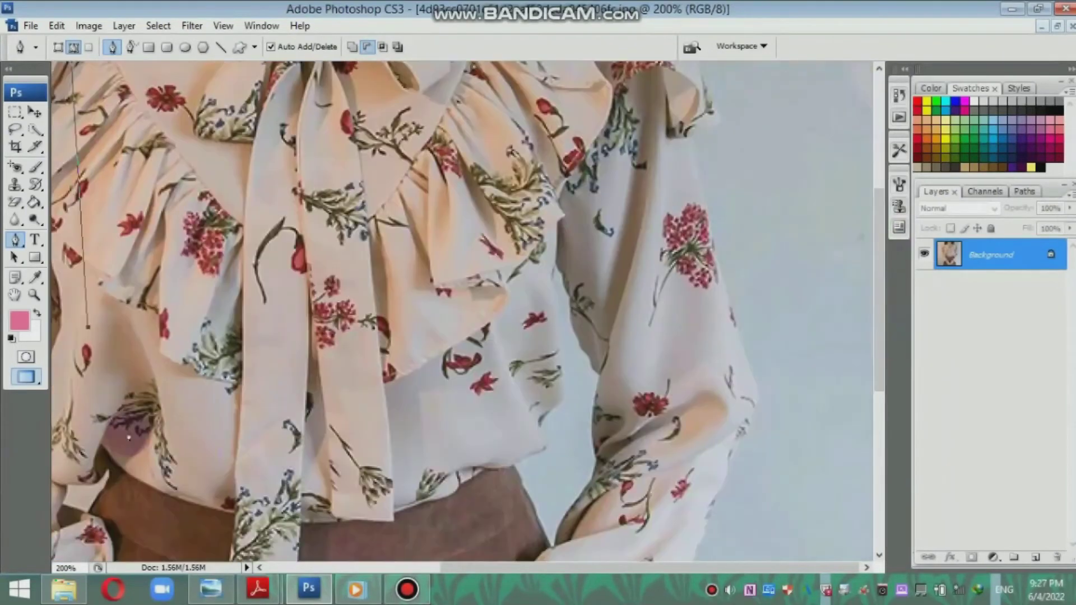
click(595, 179)
scroll(595, 180, up, 3)
click(481, 161)
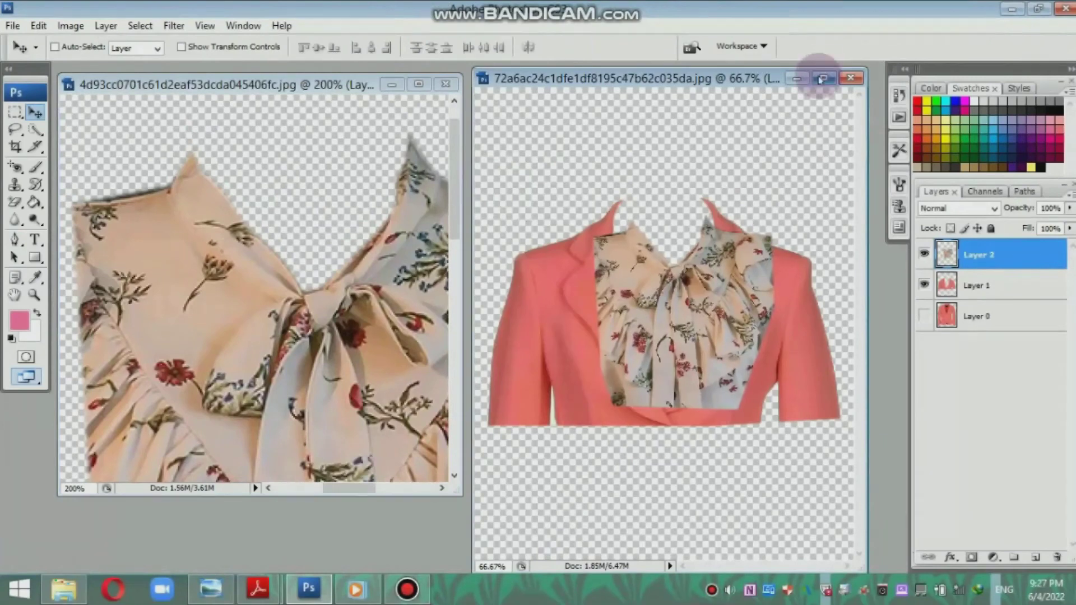
- Move the blouse layer beneath the jacket and enlarge it slightly with Free Transform
click(823, 78)
key(ctrl+bracketleft)
key(z)
click(733, 288)
key(ctrl+t)
mouse_move(596, 258)
mouse_down()
mouse_move(636, 192)
mouse_move(637, 157)
mouse_up()
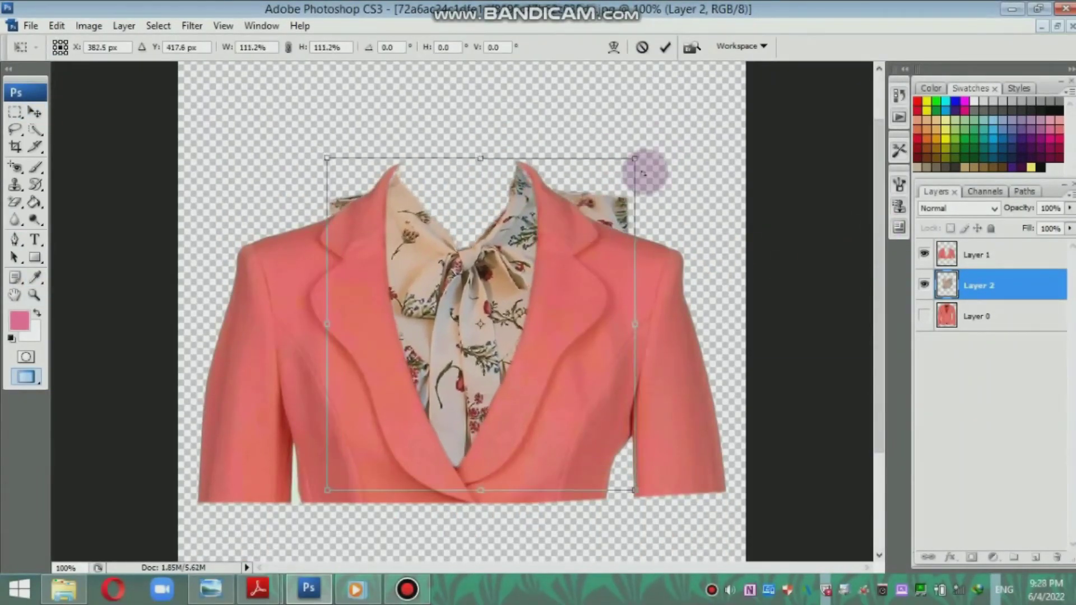
key(Return)
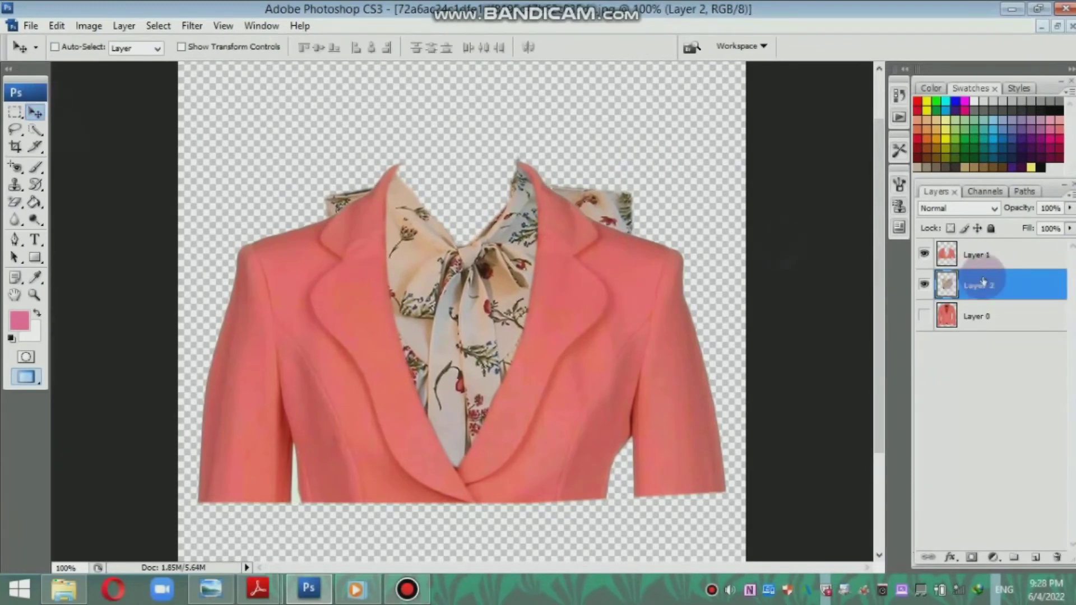
- Set the frame's fill colour to white
click(15, 202)
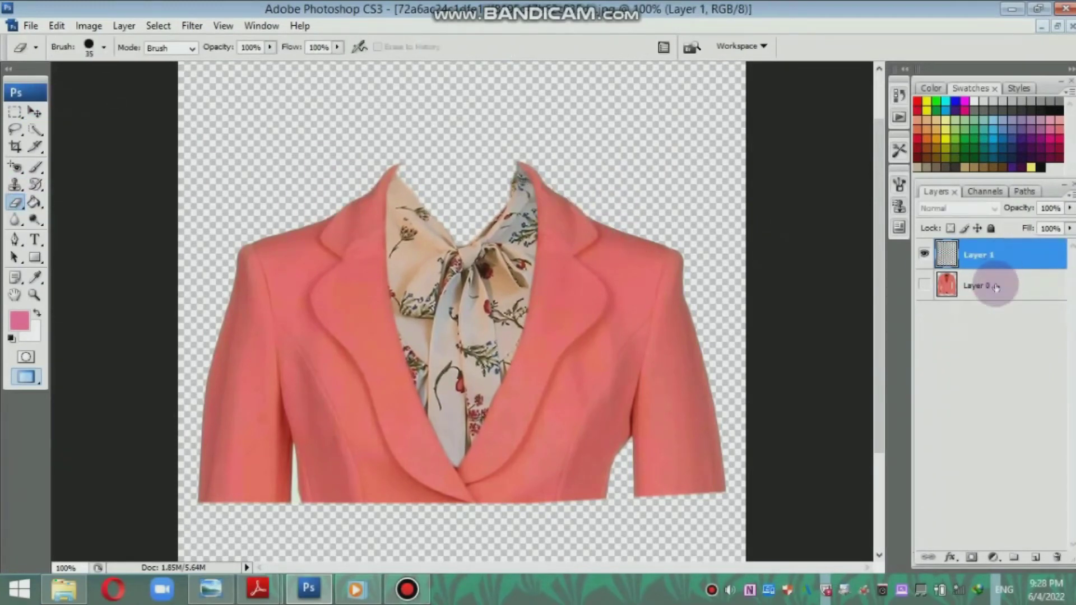
click(975, 101)
click(996, 195)
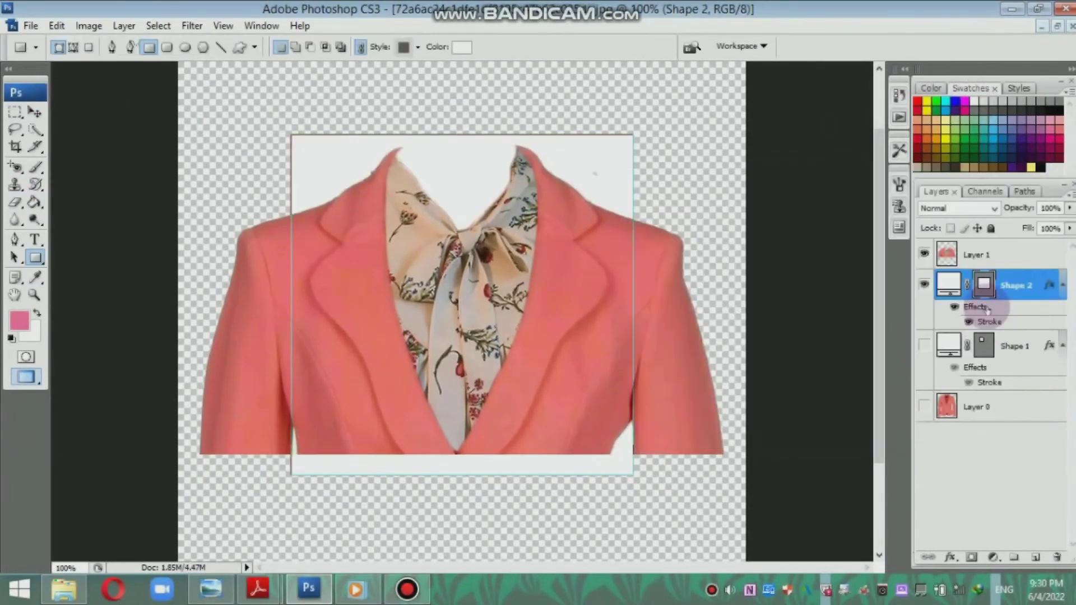
- Resize the coral jacket to fit the lower part of the white frame, then move the portrait up and right
click(975, 255)
key(v)
right_click(982, 297)
key(Escape)
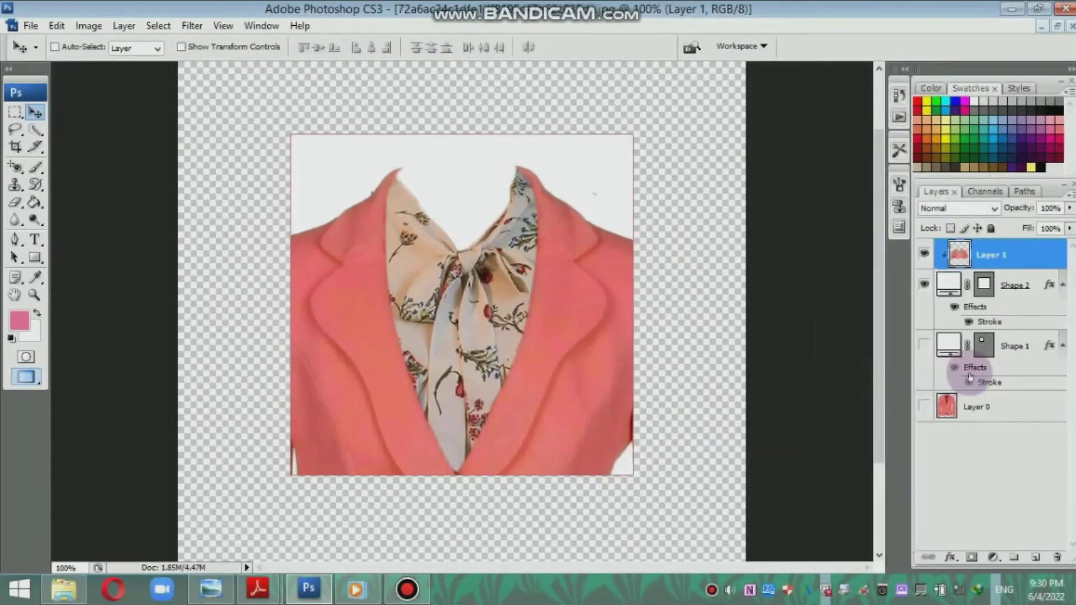
key(ctrl+t)
mouse_move(721, 161)
mouse_down()
mouse_move(605, 360)
mouse_move(602, 424)
mouse_up()
drag(637, 306, 654, 288)
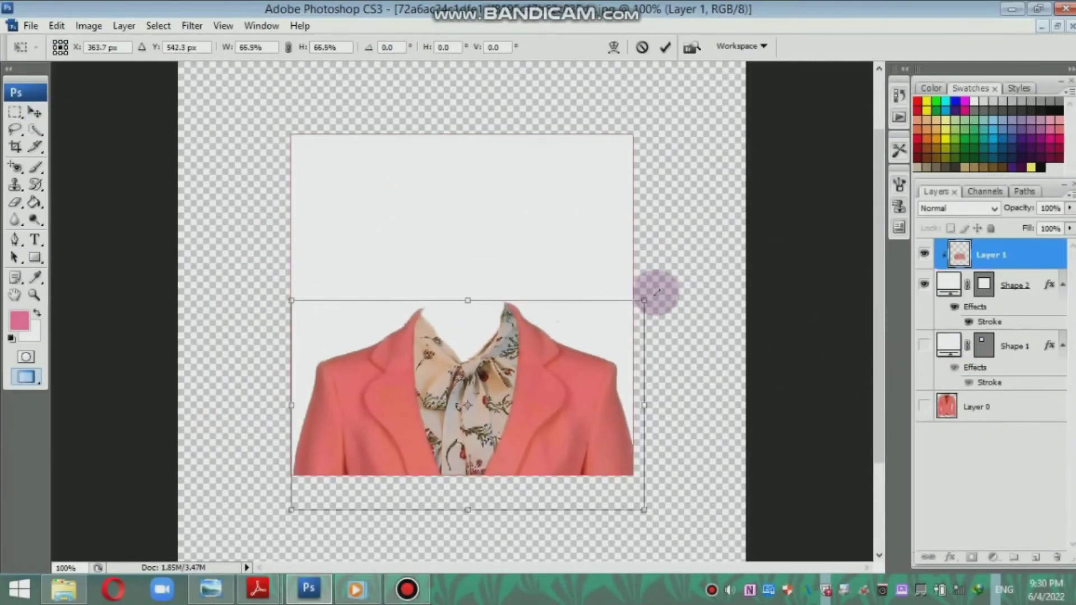
drag(604, 387, 620, 386)
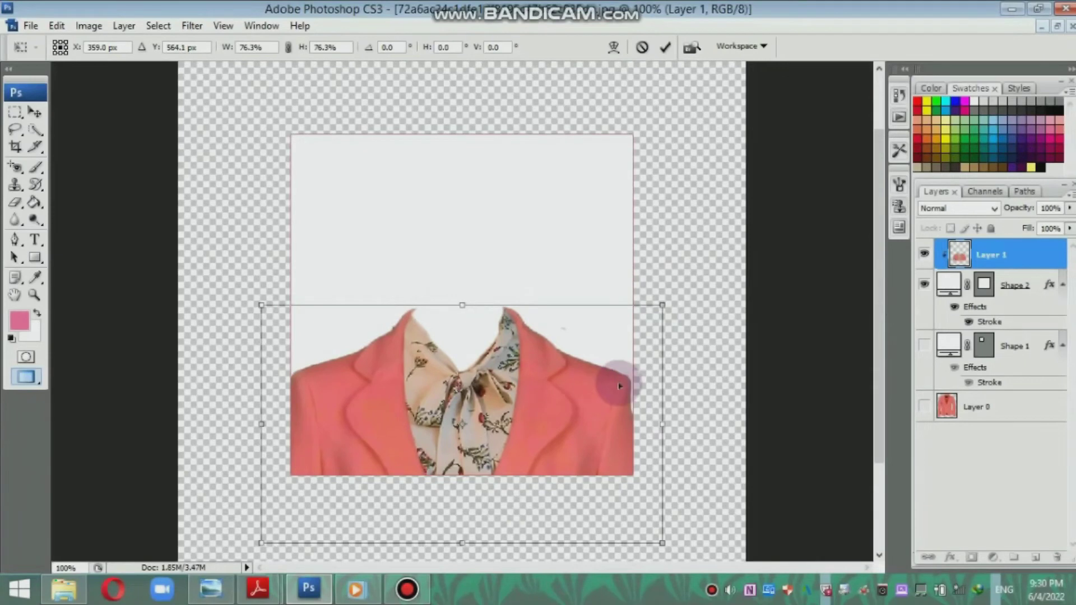
key(Return)
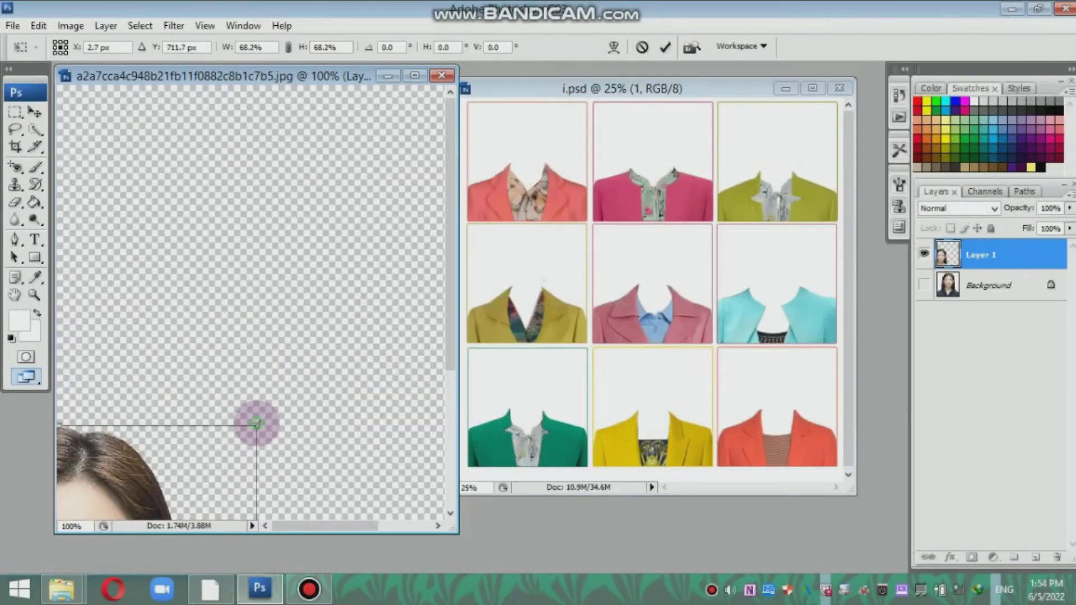
drag(256, 424, 421, 131)
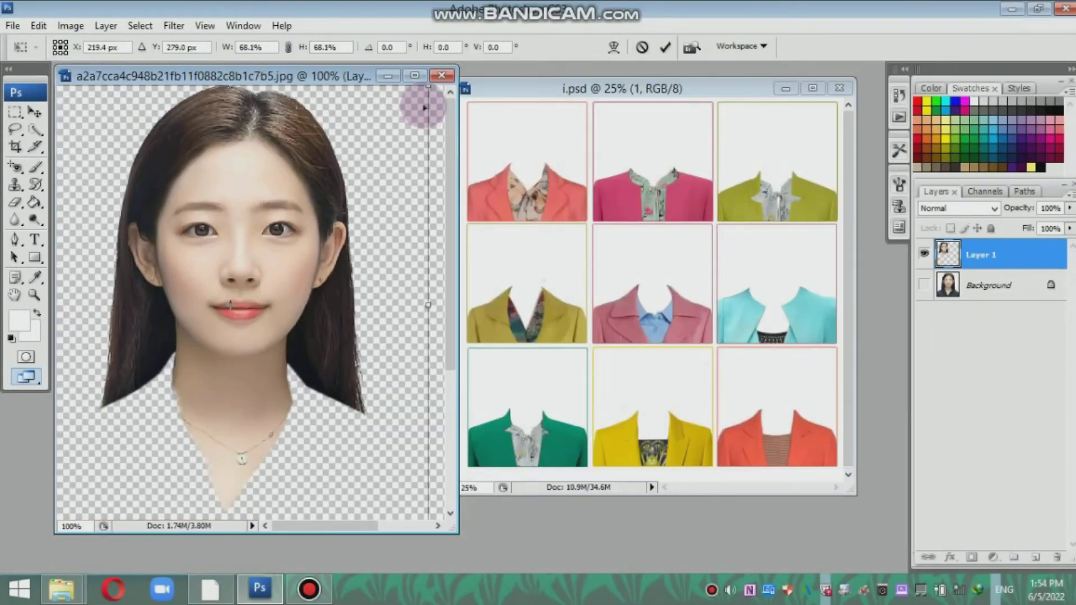
- Shrink and place the woman's portrait into the coral-jacket frame on the outfit sheet
mouse_move(421, 130)
mouse_down()
mouse_move(312, 247)
mouse_move(310, 212)
mouse_up()
key(Return)
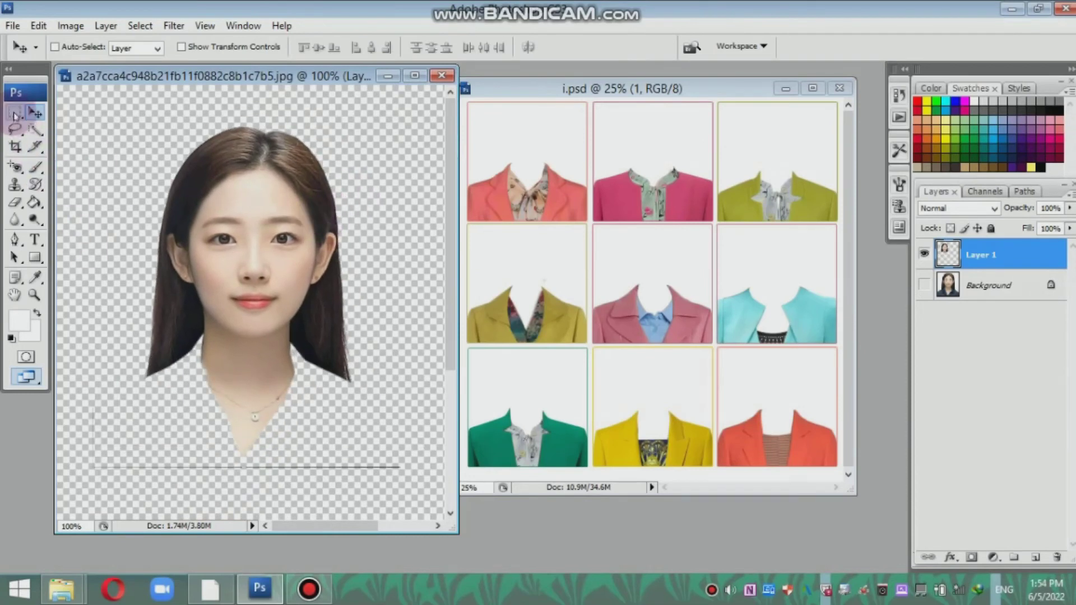
click(16, 115)
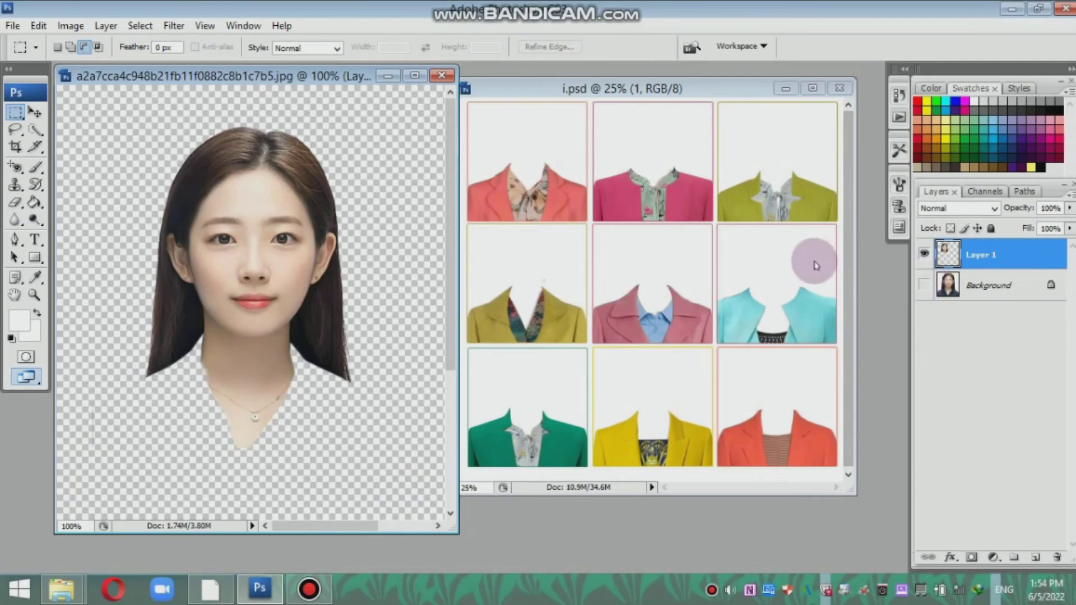
key(v)
click(726, 254)
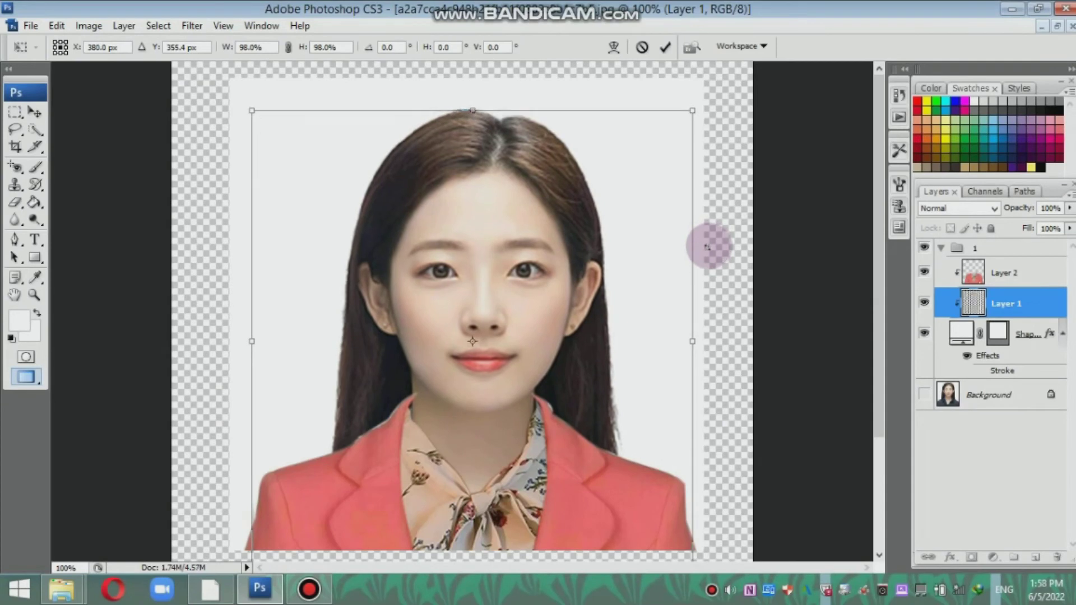
key(Return)
key(ctrl+t)
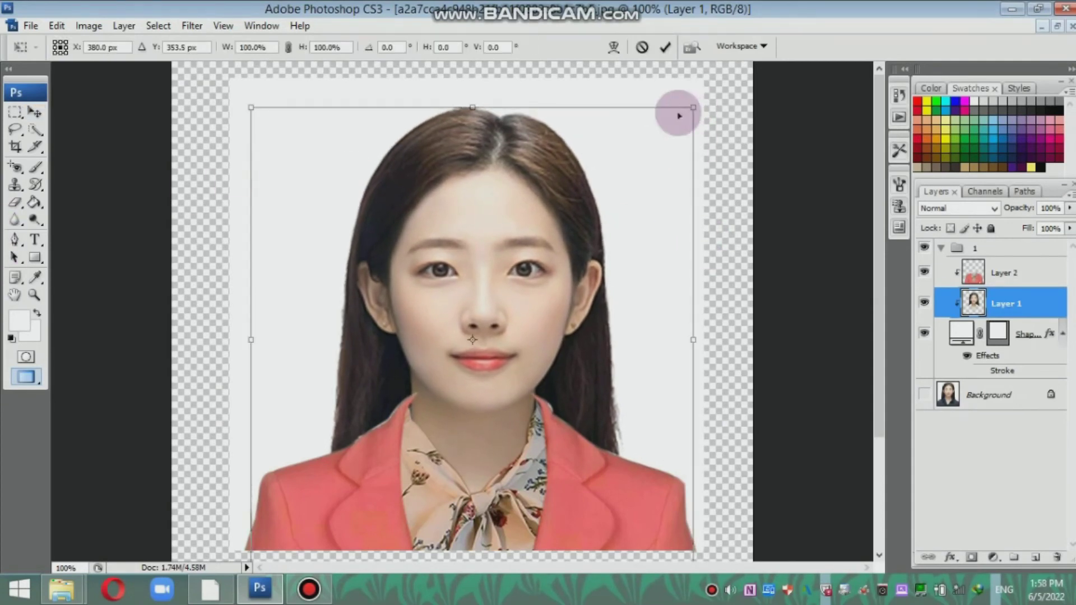
drag(682, 113, 689, 106)
key(Return)
- Enlarge the portrait and jacket together to fill the frame, then zoom in on her neck
shift+click(1003, 273)
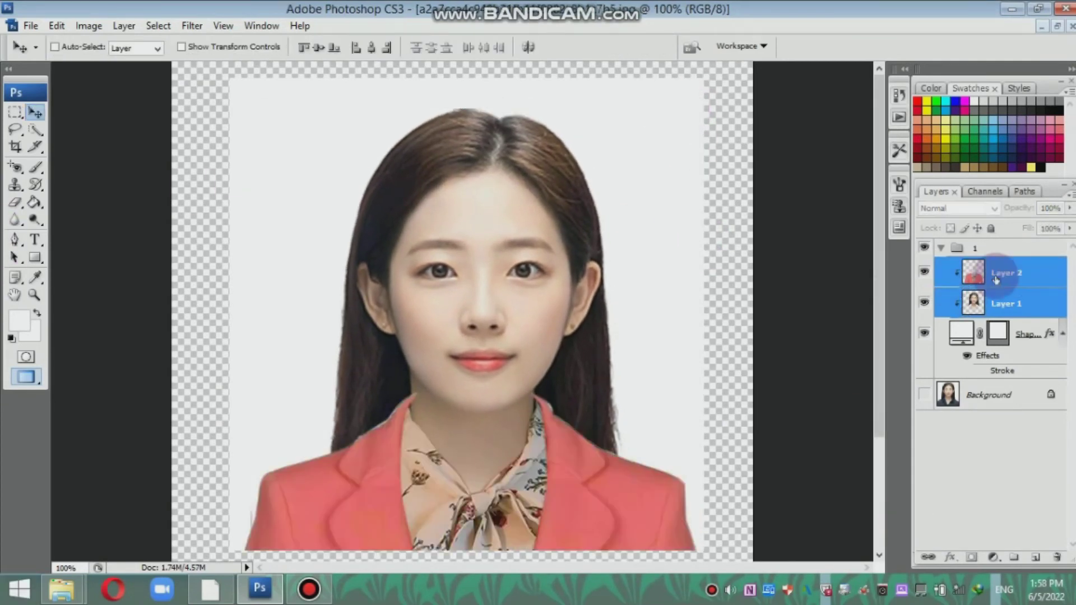
key(ctrl+t)
mouse_move(732, 125)
mouse_down()
mouse_move(752, 101)
mouse_move(752, 78)
mouse_up()
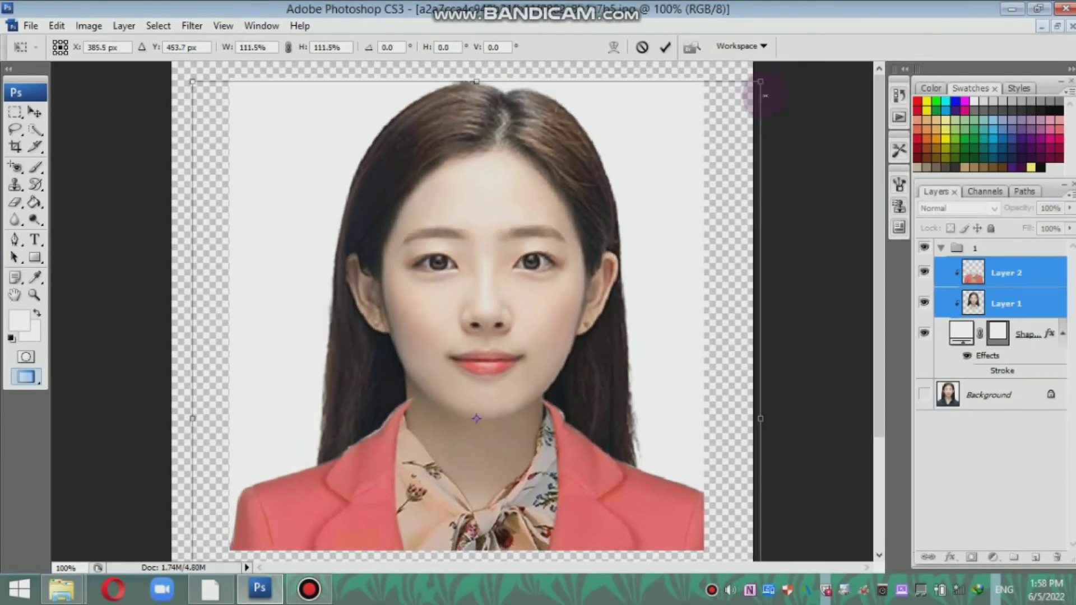
key(Return)
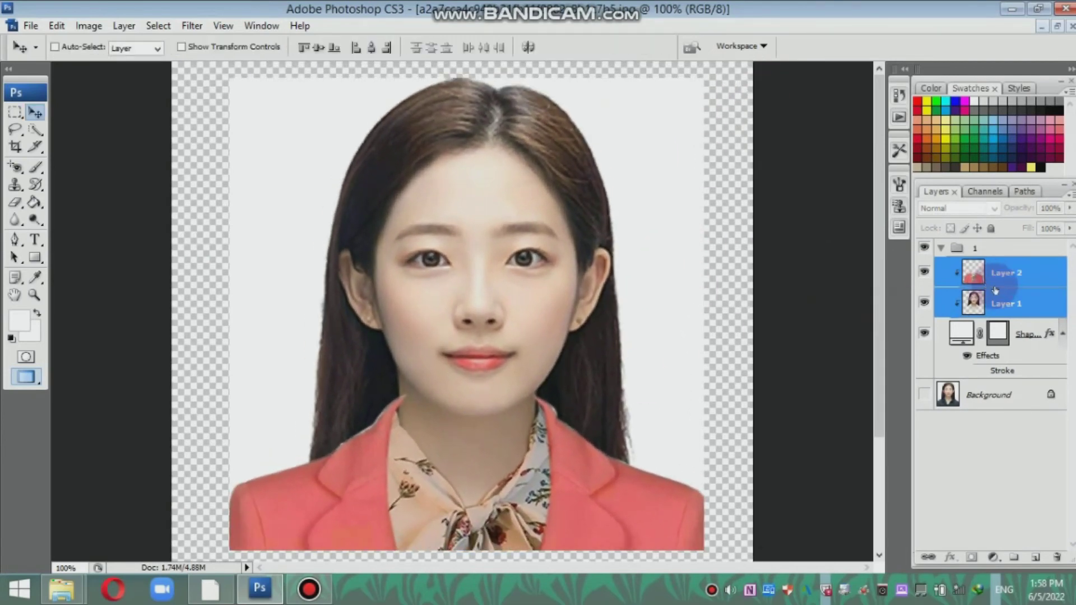
click(1004, 273)
key(z)
click(870, 366)
drag(585, 576, 577, 576)
key(p)
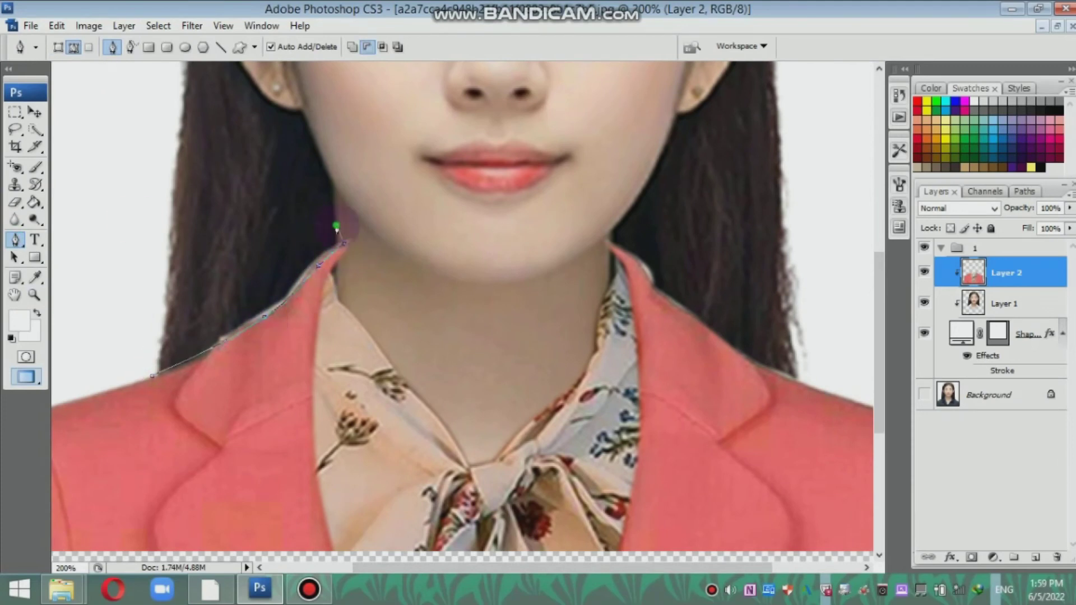
- Close the Pen path along the jacket collar and turn it into a selection
right_click(191, 352)
click(224, 374)
click(620, 168)
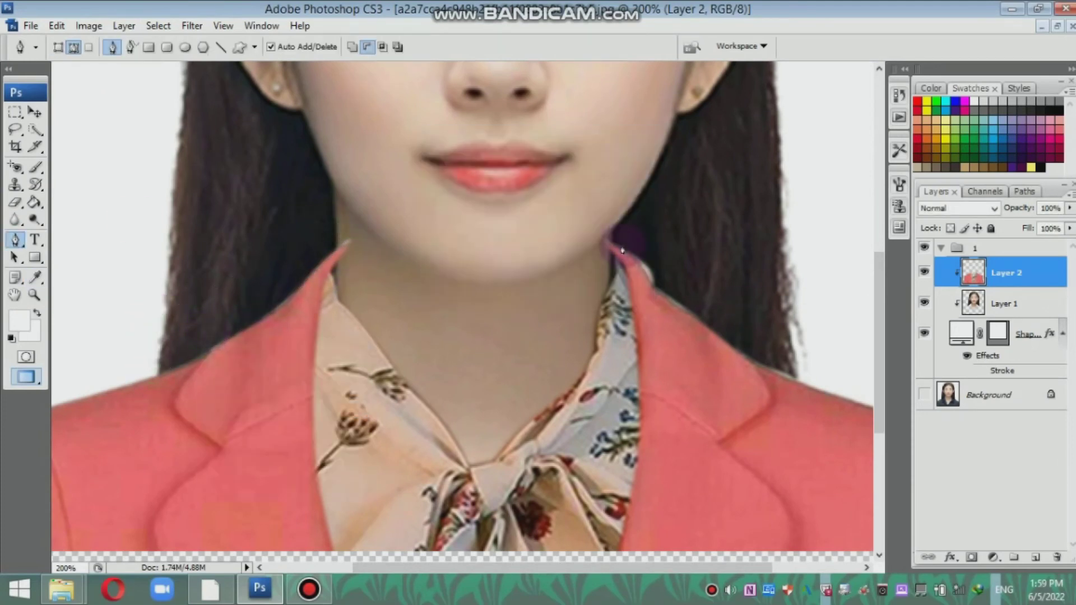
right_click(670, 281)
click(700, 356)
click(620, 168)
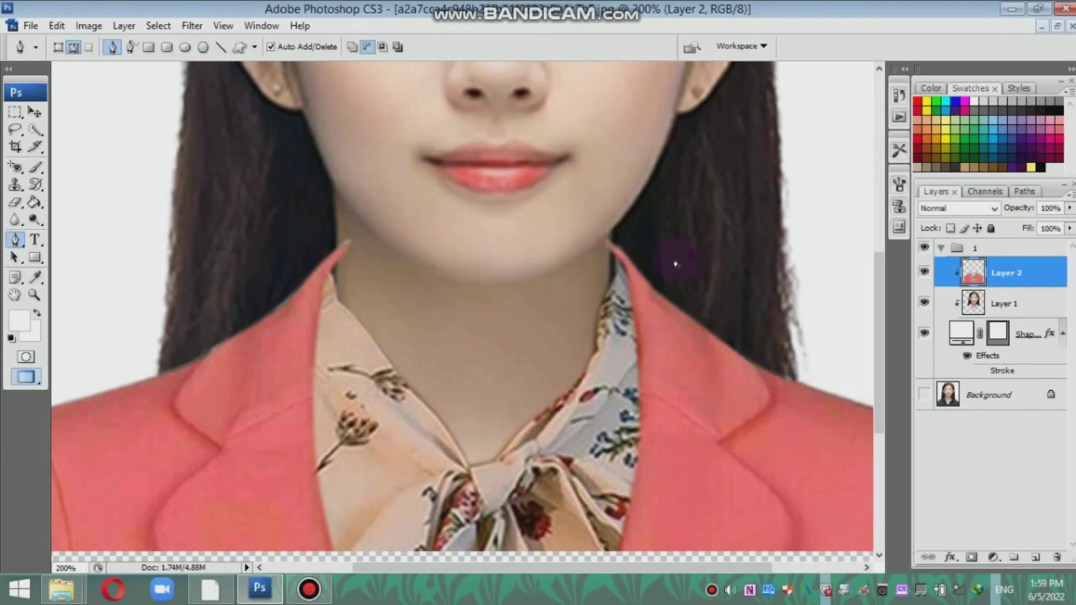
- Return the view to actual size and apply a Free Transform to the portrait layer
click(1004, 304)
drag(879, 341, 885, 175)
key(z)
alt+click(449, 250)
key(ctrl+t)
key(Return)
click(37, 115)
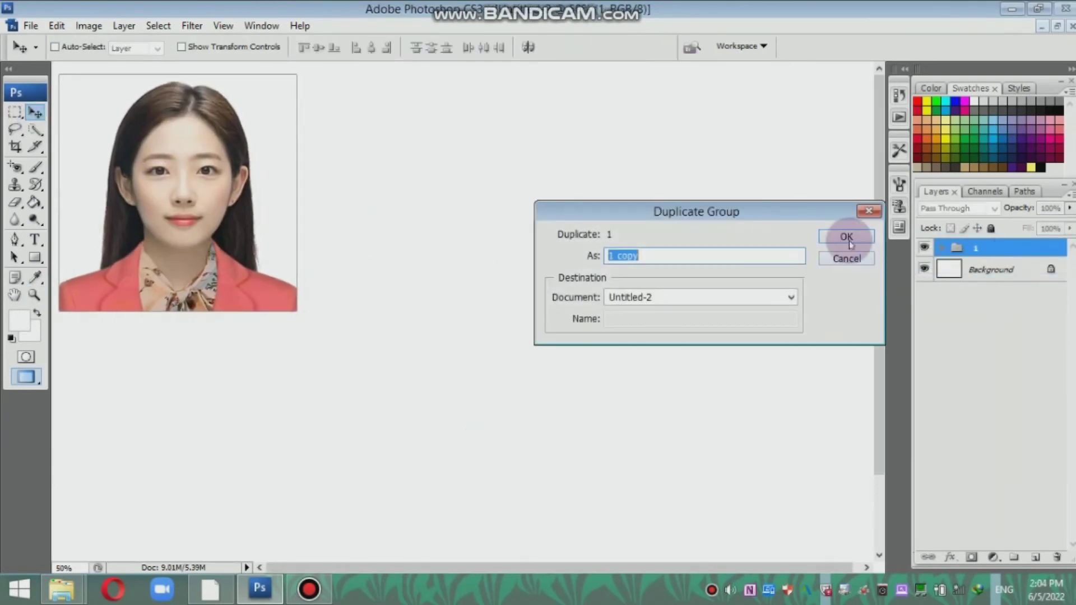
- Duplicate the portrait into a 2×2 grid of copies and group both rows together
click(847, 239)
mouse_move(267, 179)
mouse_down()
mouse_move(493, 168)
mouse_move(504, 177)
mouse_up()
shift+click(986, 266)
key(ctrl+g)
click(841, 235)
drag(360, 171, 360, 403)
key(Down)
key(Down)
key(Down)
key(Down)
key(Down)
key(Down)
shift+click(989, 266)
key(ctrl+g)
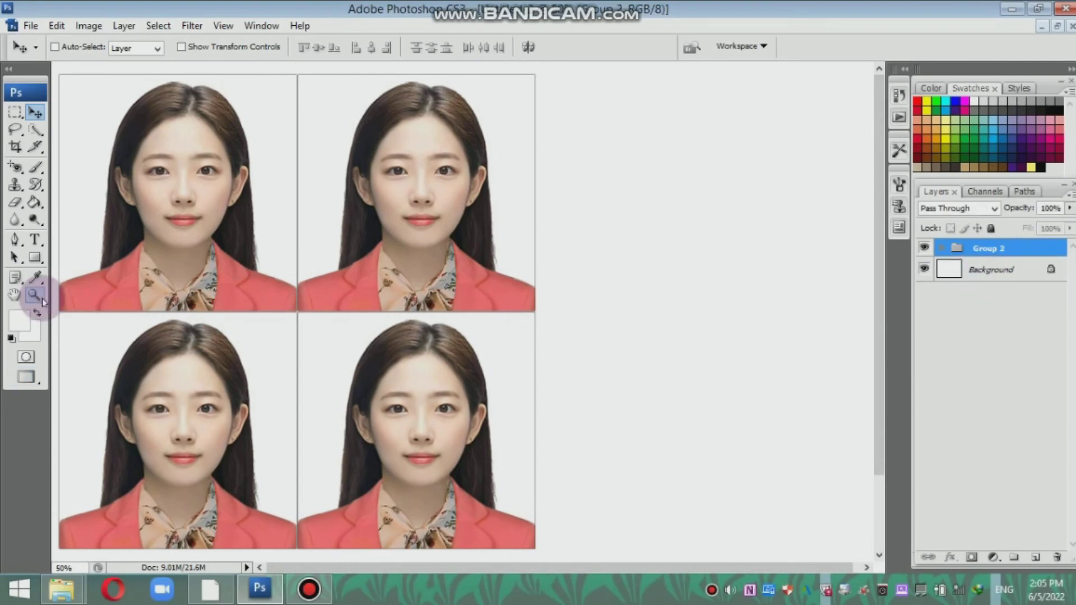
- Duplicate the four-photo grid, merge it, and shrink the copy to 49.7% size
key(ctrl+j)
key(ctrl+t)
key(Escape)
right_click(949, 463)
click(851, 464)
key(ctrl+t)
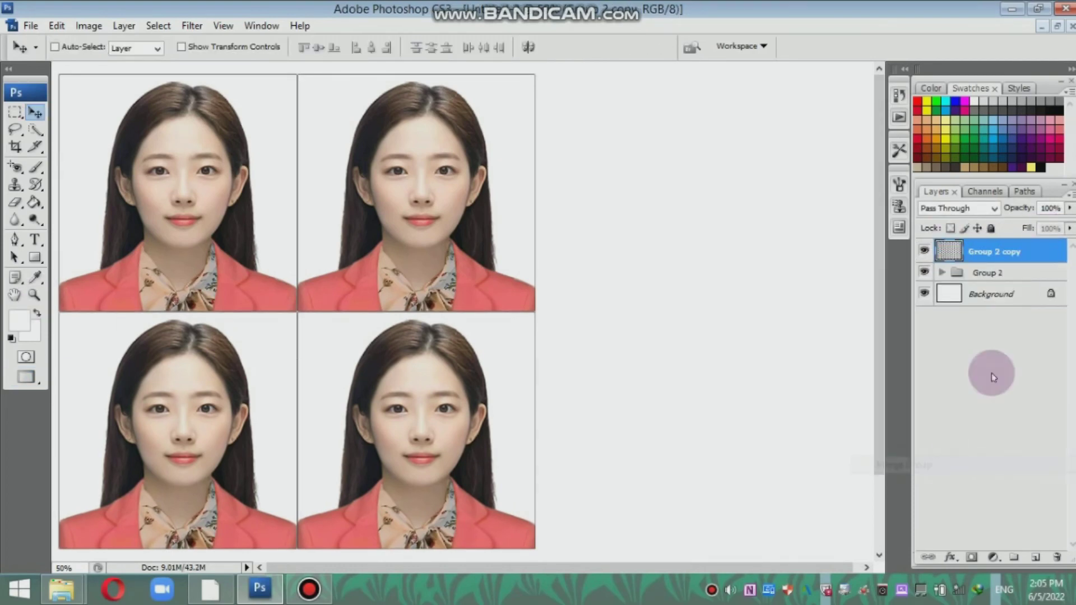
drag(537, 549, 298, 216)
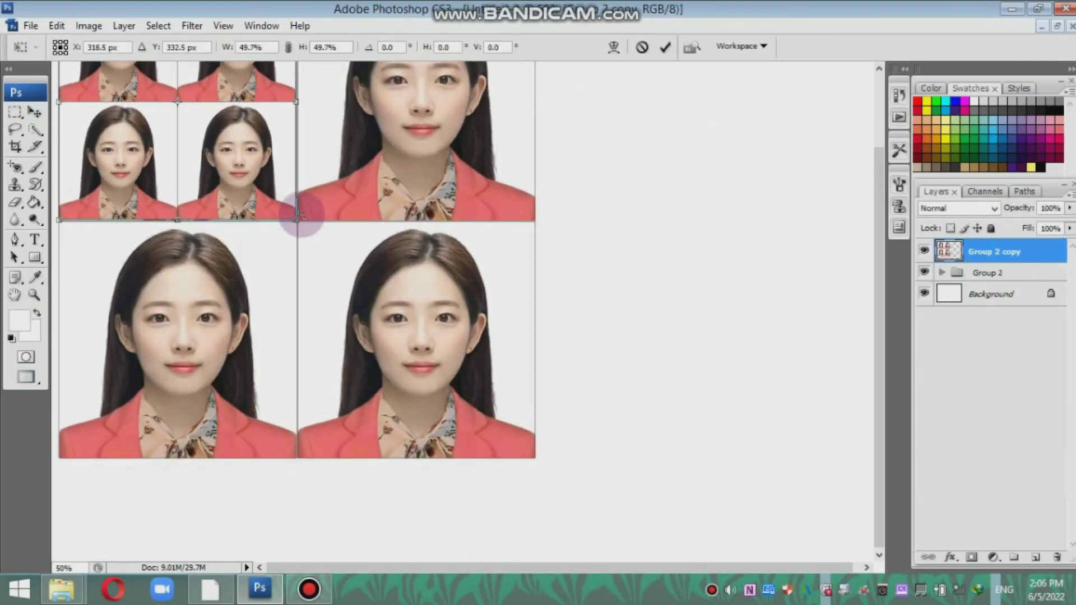
- Move the half-size grid right of the large portraits and fit a portrait copy into the bottom frame
key(Return)
drag(273, 175, 751, 175)
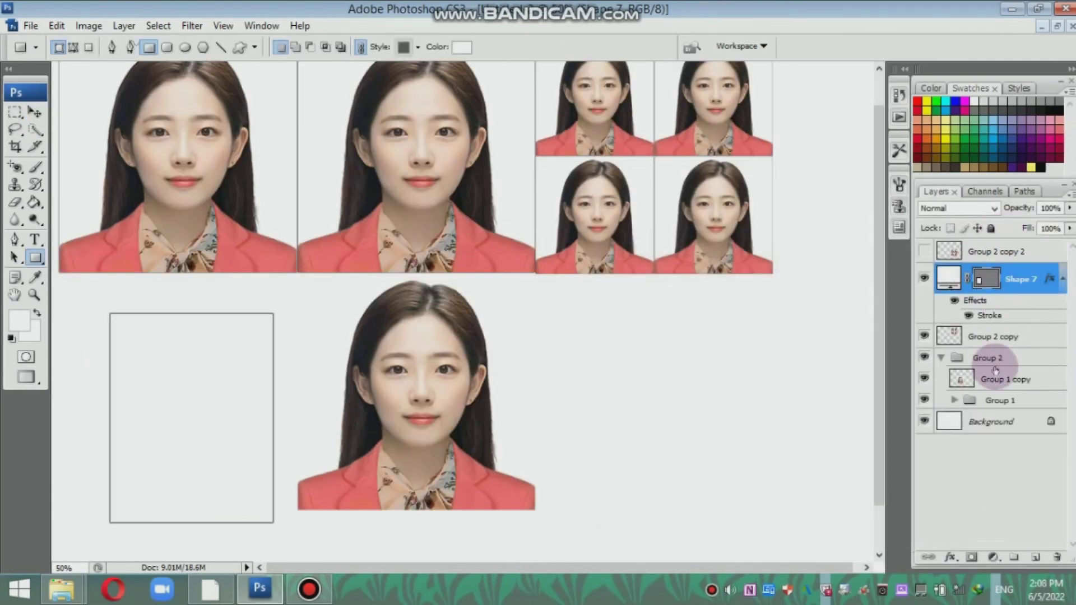
drag(1006, 266, 1003, 269)
key(v)
drag(454, 359, 241, 359)
alt+click(998, 289)
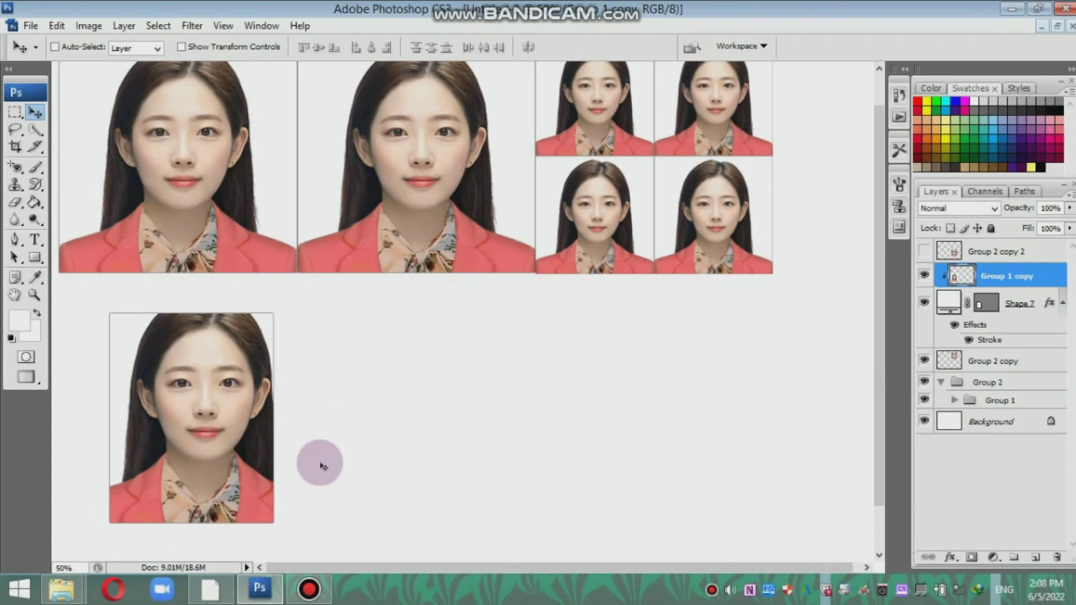
key(ctrl+t)
drag(317, 287, 286, 318)
key(Return)
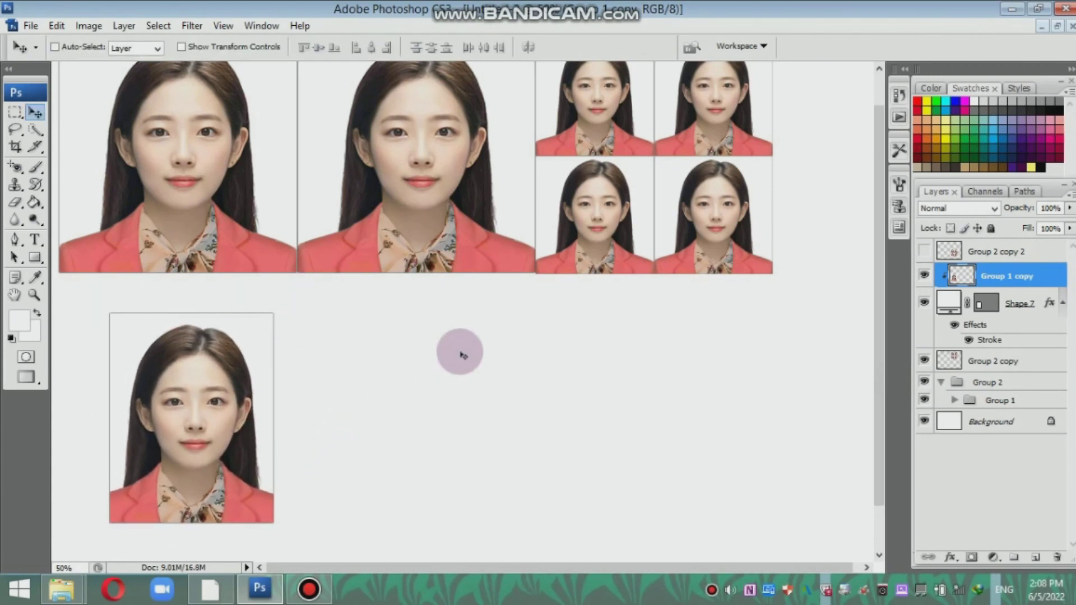
key(ctrl+t)
key(Return)
- Group the framed photo and duplicate the group twice, placing copies along the bottom row
shift+click(1020, 303)
key(ctrl+g)
drag(199, 366, 148, 327)
right_click(1009, 273)
click(858, 307)
key(Return)
mouse_move(203, 351)
mouse_down()
mouse_move(370, 348)
mouse_move(511, 378)
mouse_up()
right_click(1008, 274)
click(857, 308)
key(Return)
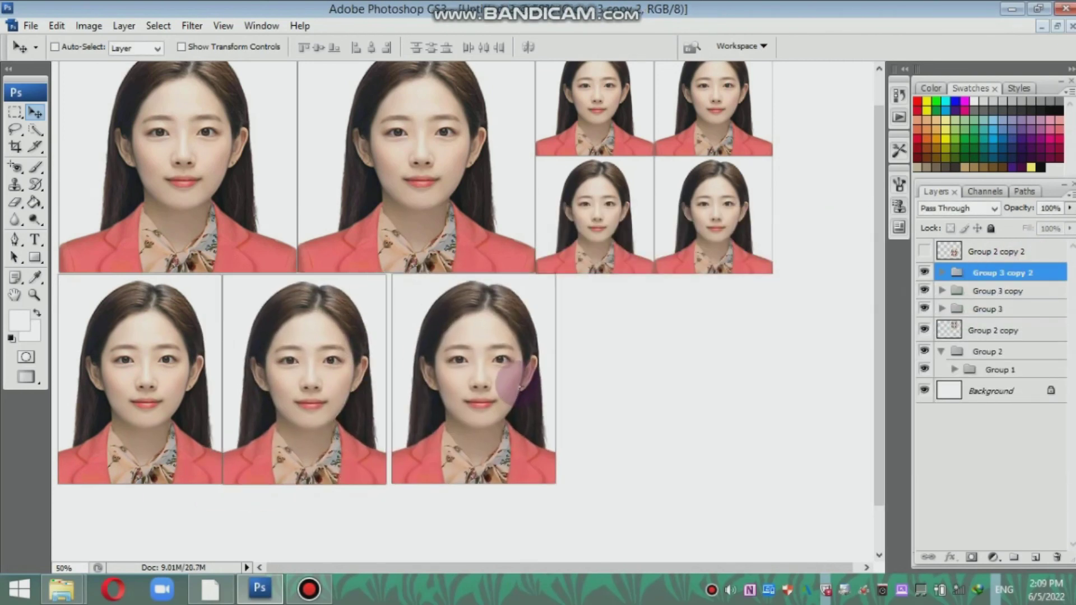
- Add a fourth medium photo at the row's end and nudge the bottom-row photos left
key(ctrl+e)
key(ctrl+j)
mouse_move(415, 314)
mouse_down()
mouse_move(558, 314)
mouse_move(608, 352)
mouse_up()
click(953, 303)
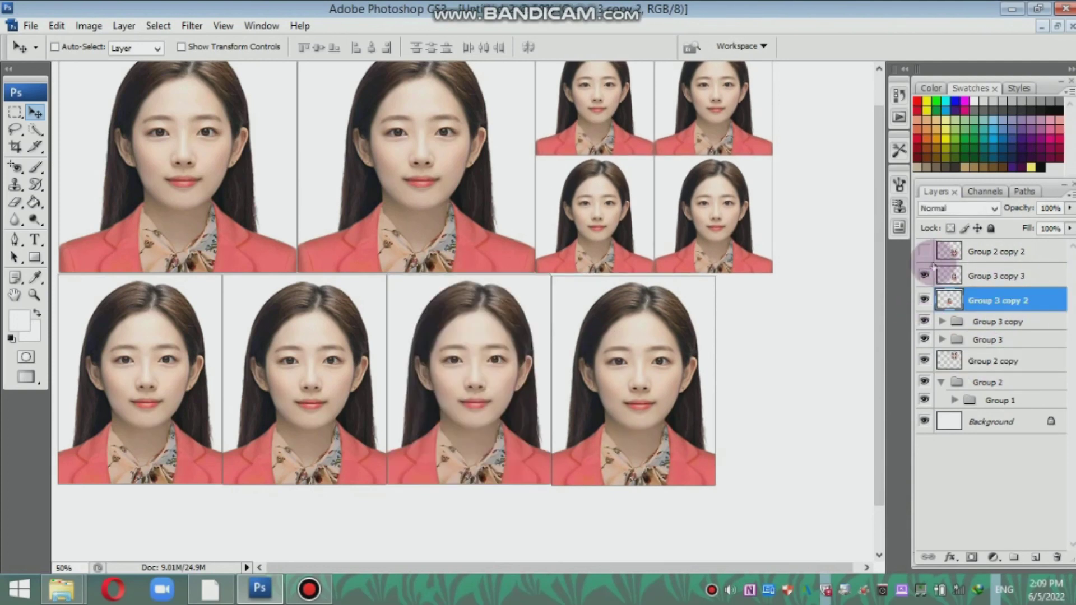
click(977, 283)
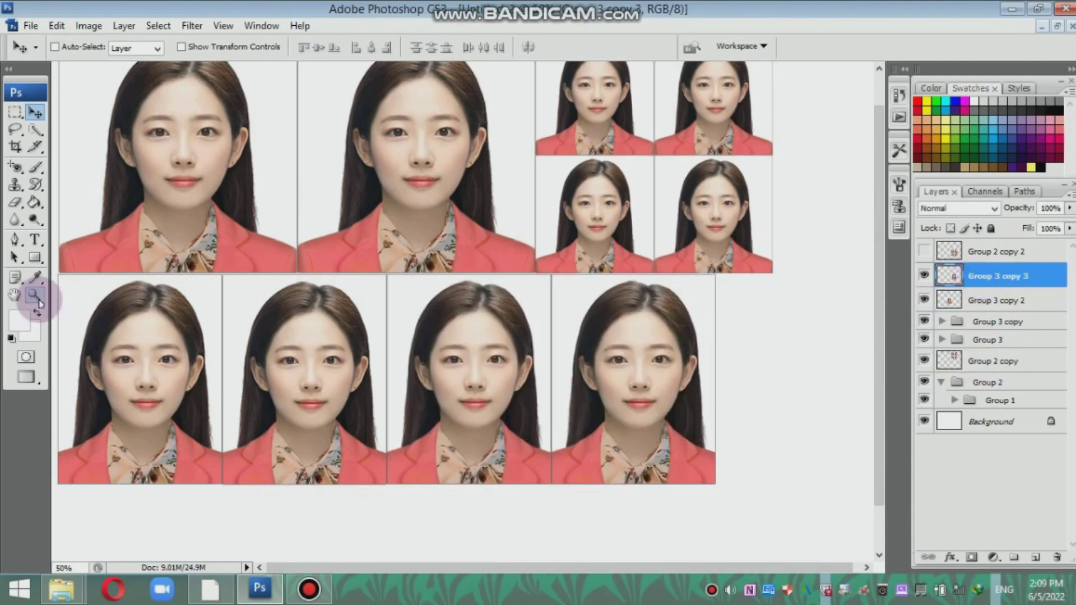
ctrl+click(998, 300)
ctrl+click(998, 322)
ctrl+click(996, 359)
key(shift+Left)
click(947, 276)
click(980, 302)
click(923, 300)
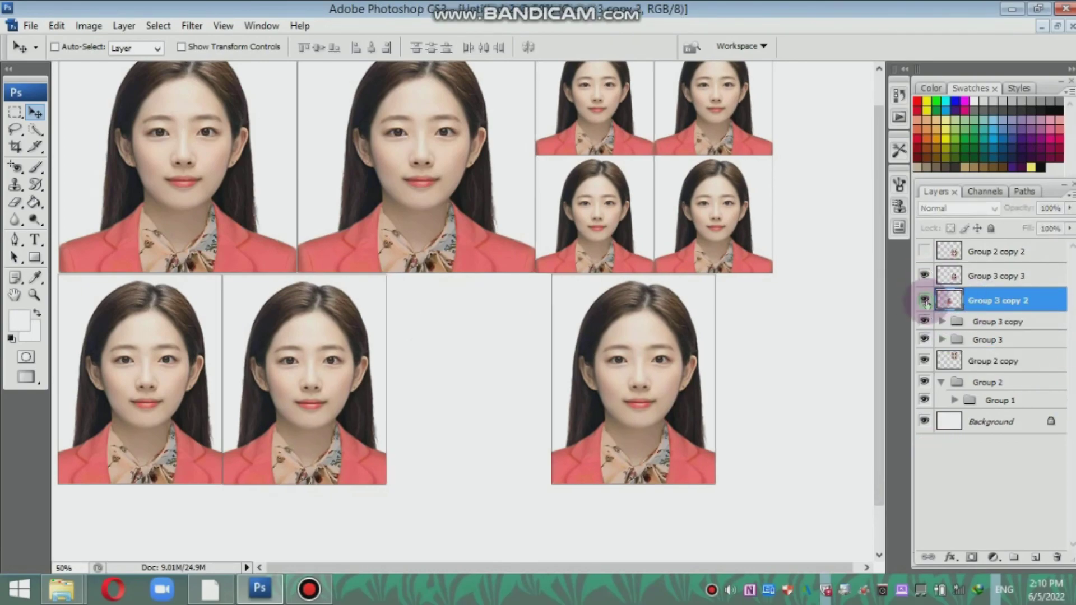